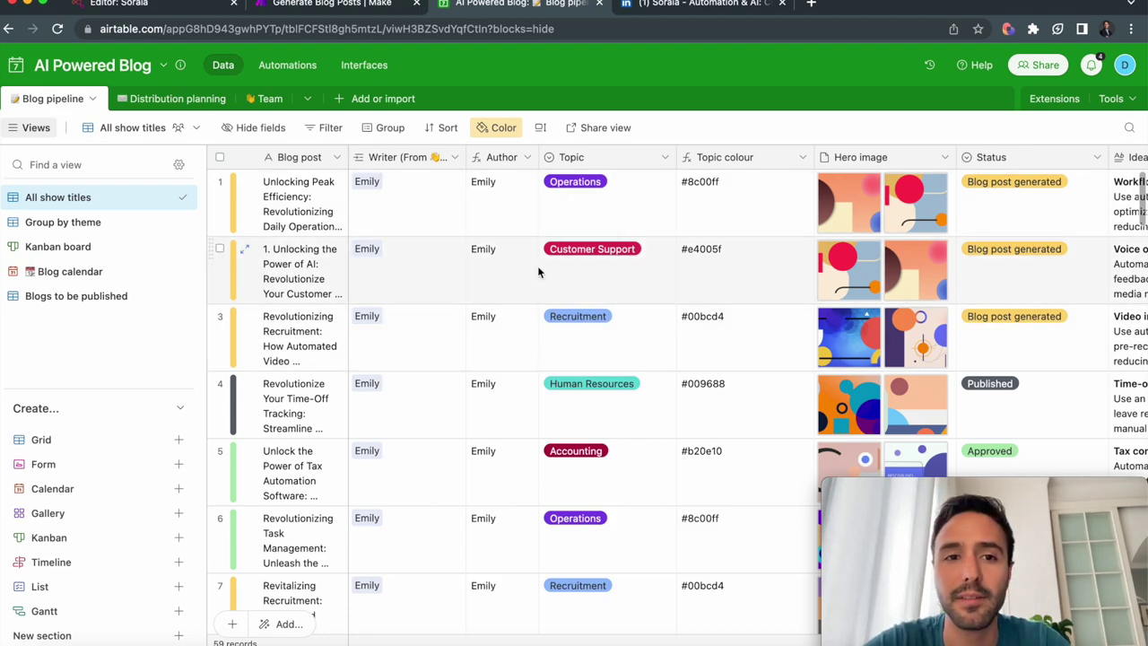
# Scroll to row 11 and expand the Sales pipeline management idea description.
pyautogui.hscroll(10, 601, 299)
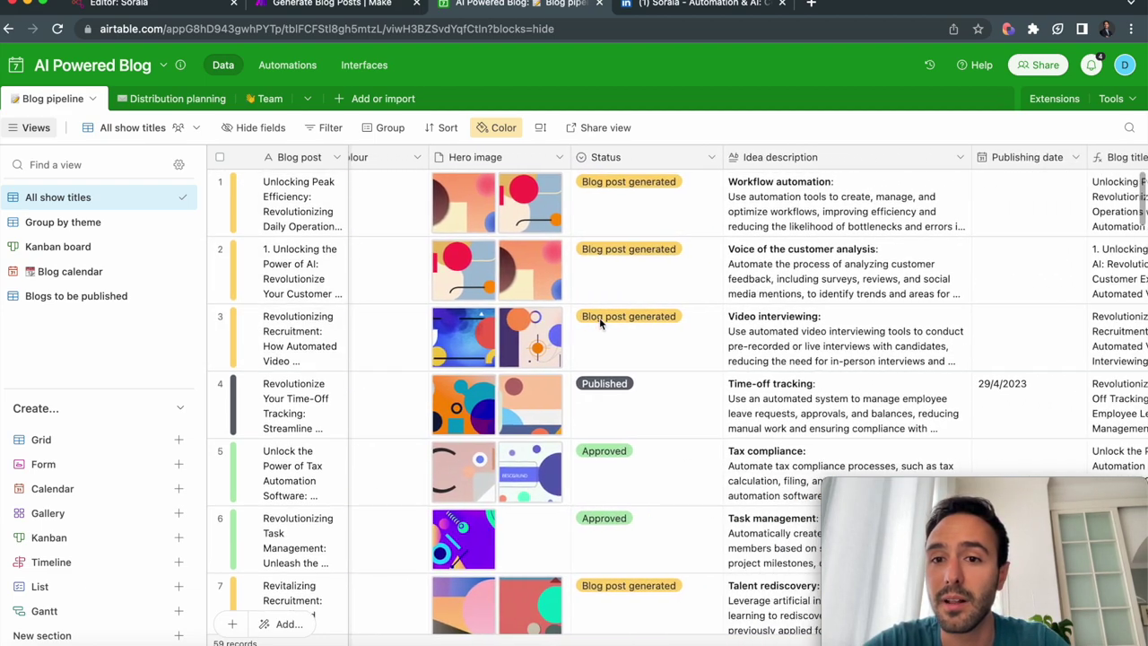
pyautogui.hscroll(-6, 599, 318)
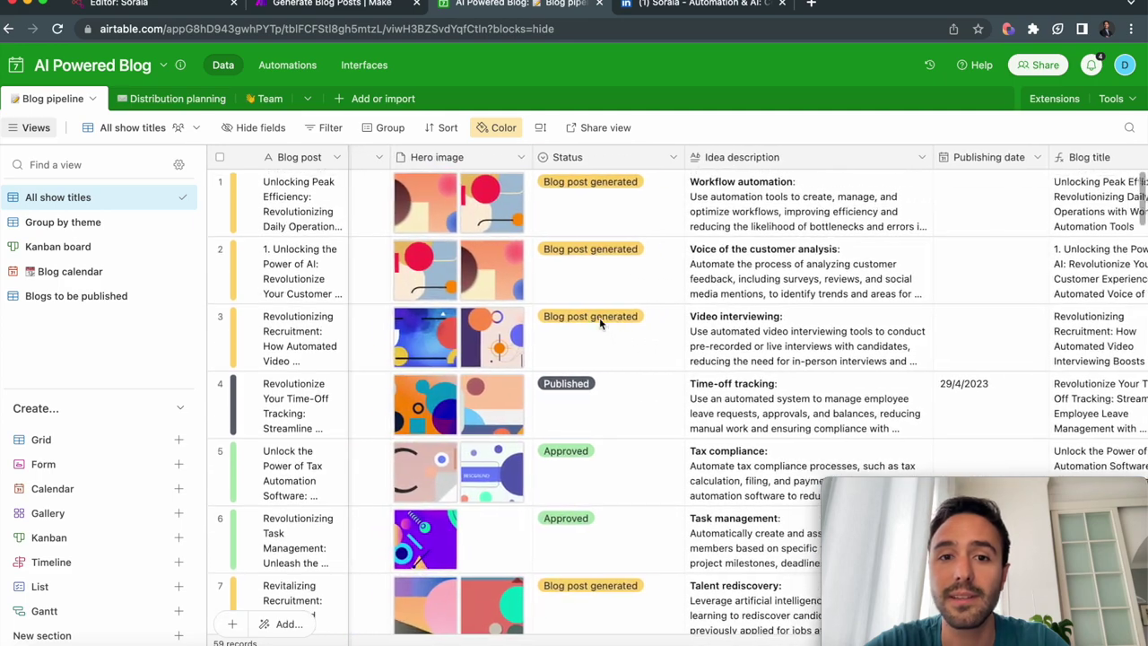
pyautogui.scroll(-3, 631, 307)
pyautogui.hscroll(-1, 619, 331)
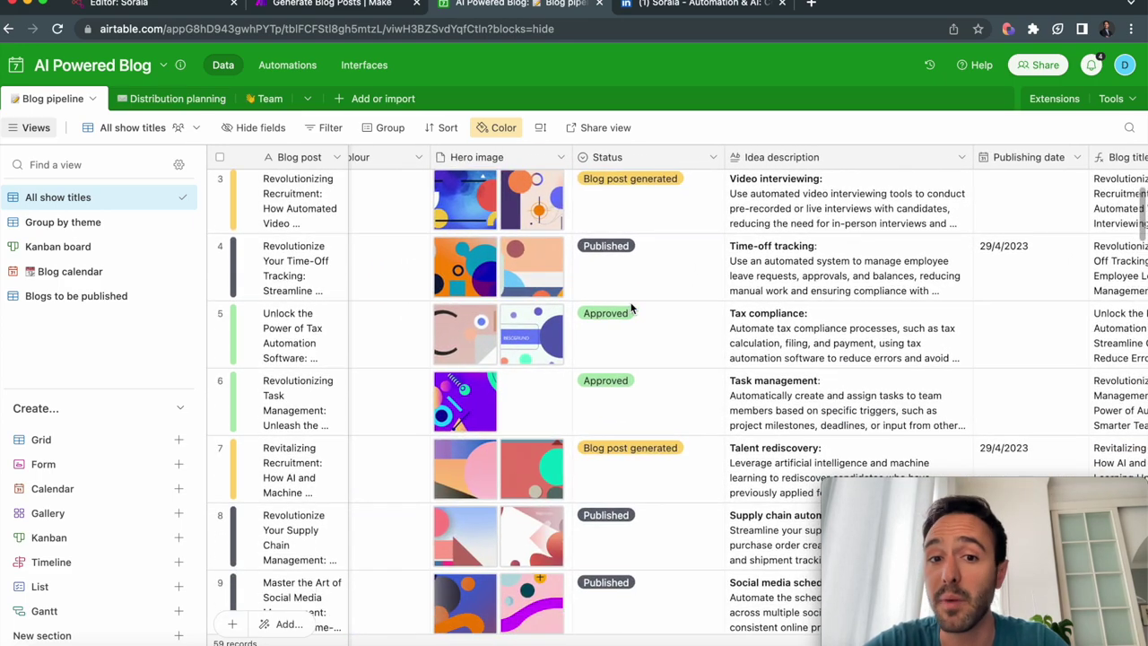
pyautogui.scroll(-10, 667, 389)
pyautogui.hscroll(1, 628, 377)
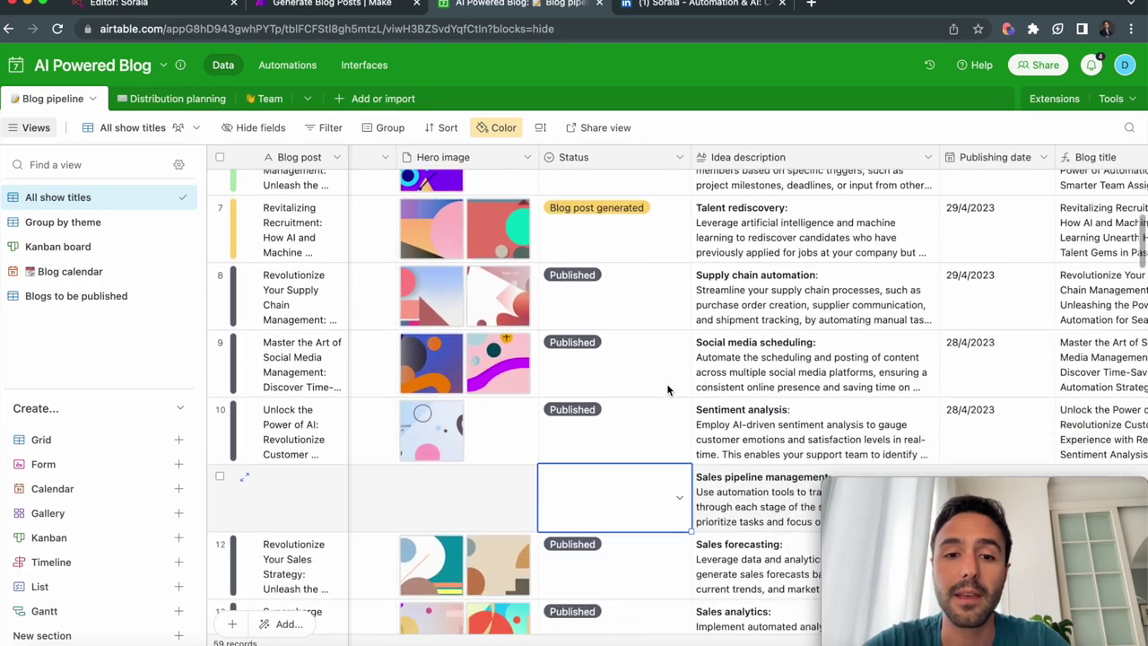
pyautogui.click(491, 324)
pyautogui.click(605, 314)
pyautogui.click(768, 302)
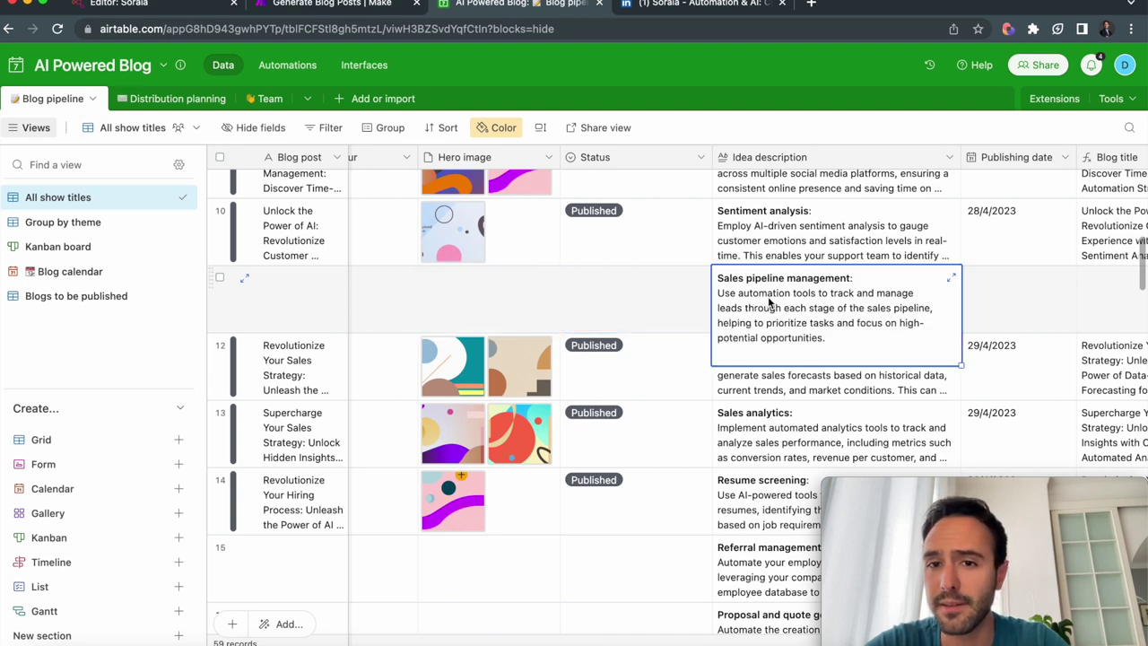
pyautogui.click(720, 282)
pyautogui.moveTo(719, 281); pyautogui.dragTo(870, 283)
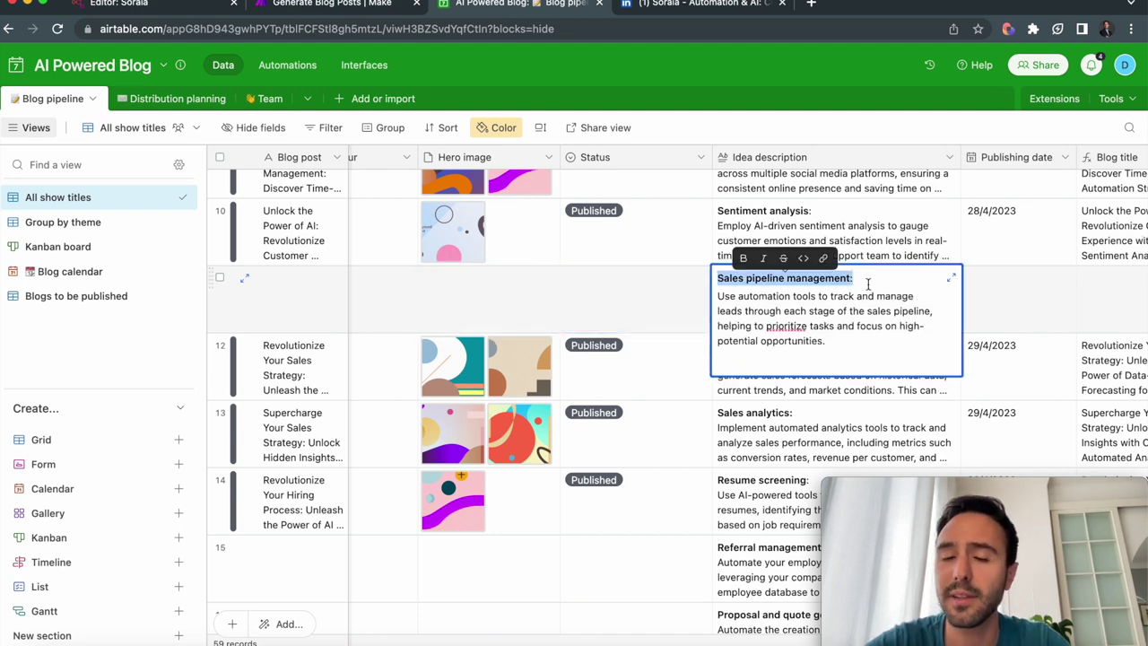
# Set row 11's Status to Generate full blog post.
pyautogui.click(651, 297)
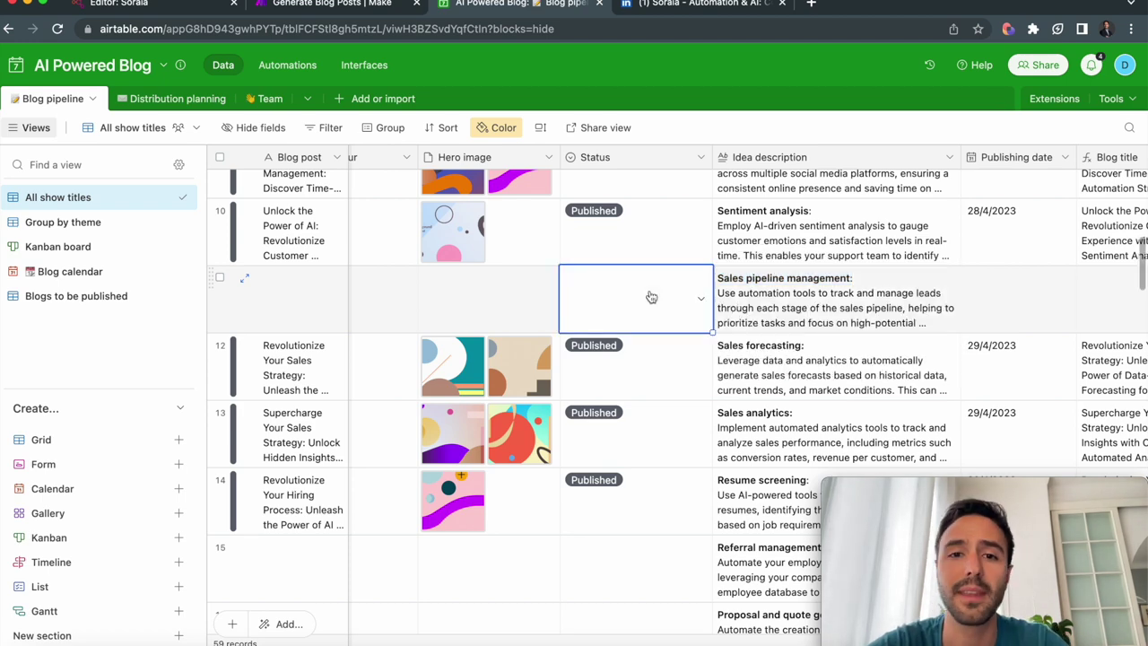
pyautogui.hscroll(-3, 651, 297)
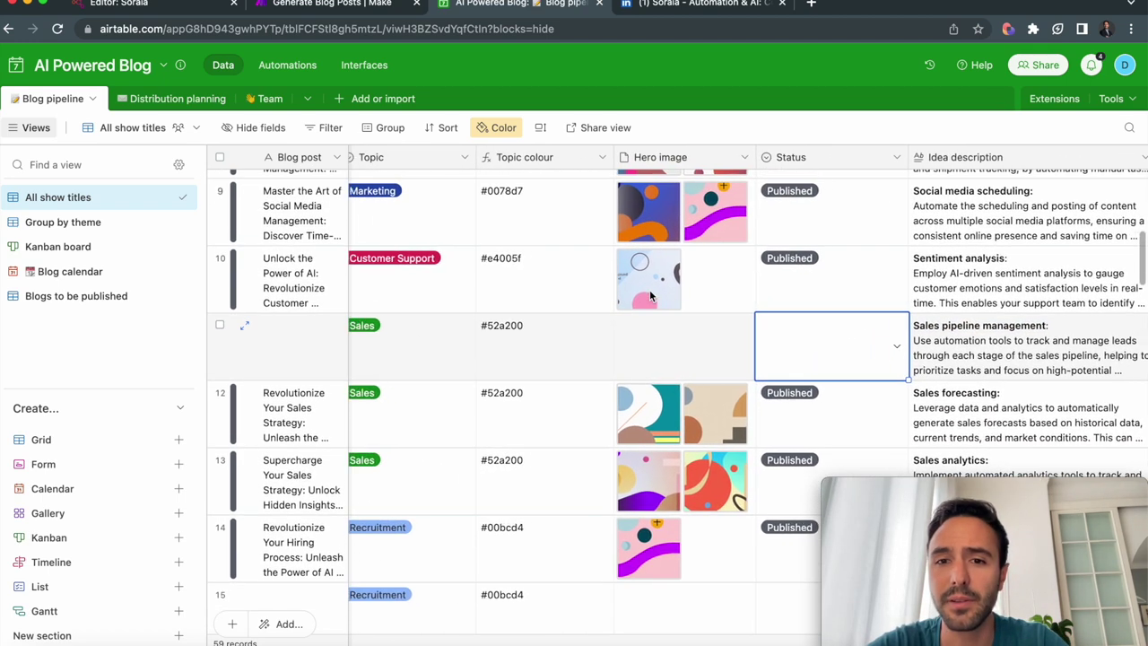
pyautogui.scroll(-2, 650, 292)
pyautogui.hscroll(1, 651, 292)
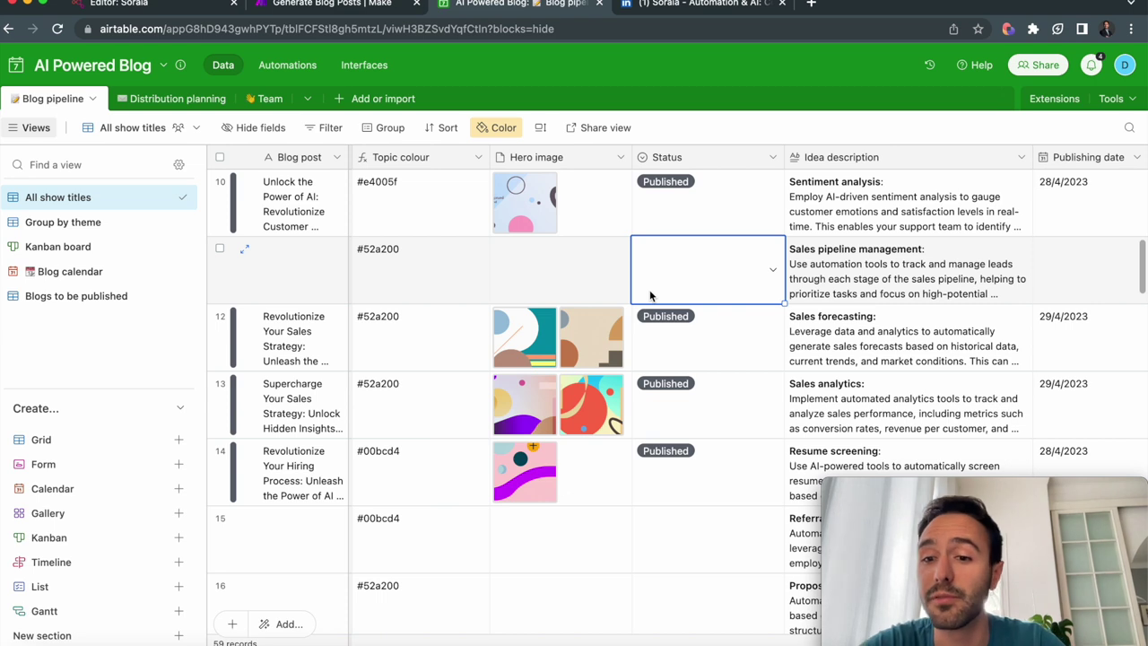
pyautogui.click(773, 282)
pyautogui.scroll(-2, 735, 330)
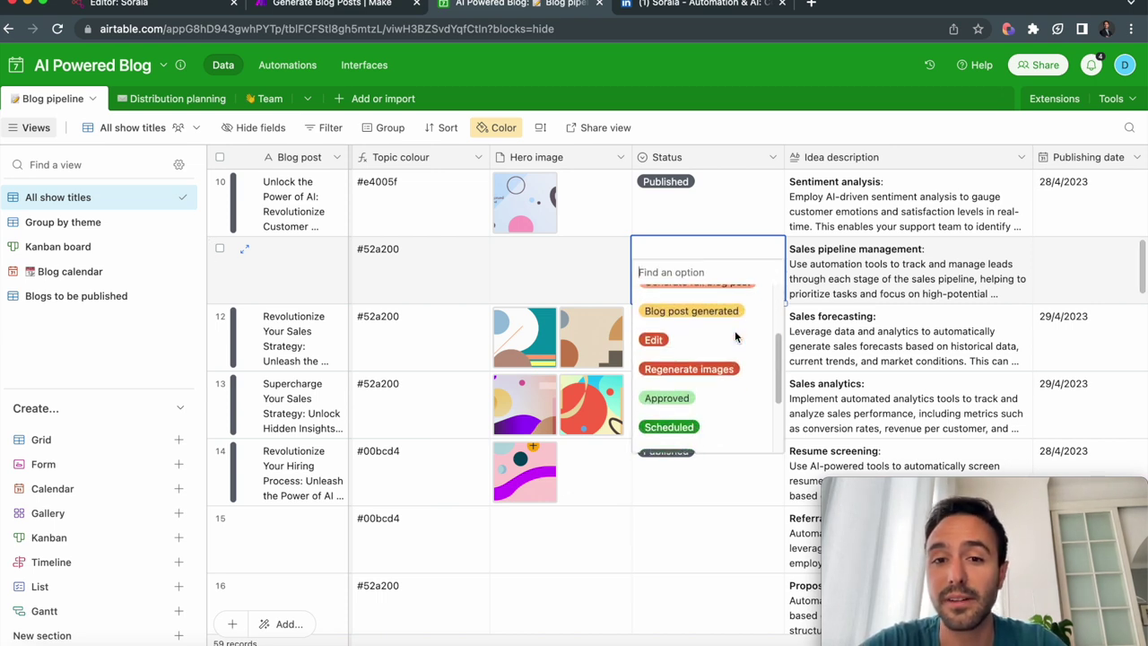
pyautogui.scroll(2, 734, 330)
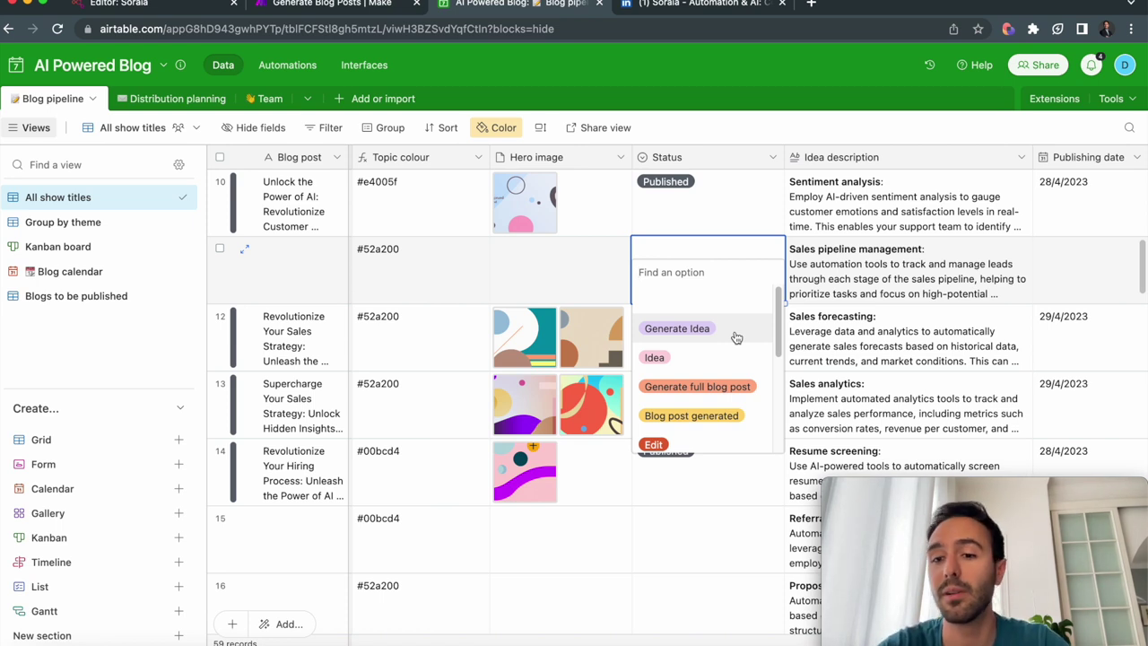
pyautogui.scroll(-2, 735, 337)
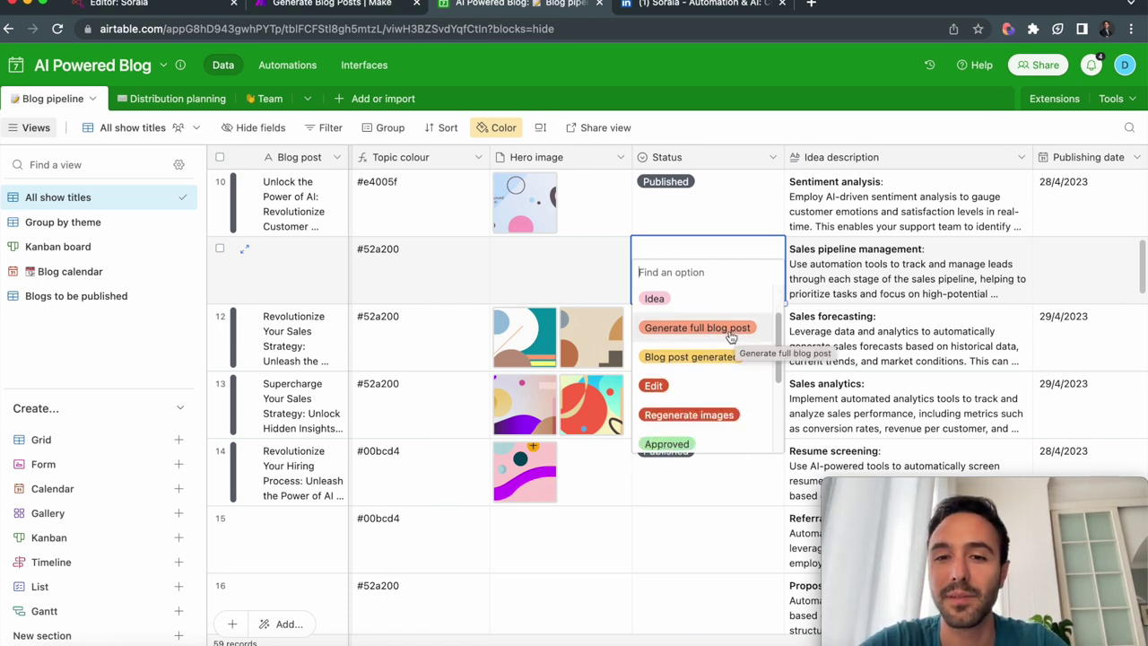
pyautogui.click(724, 336)
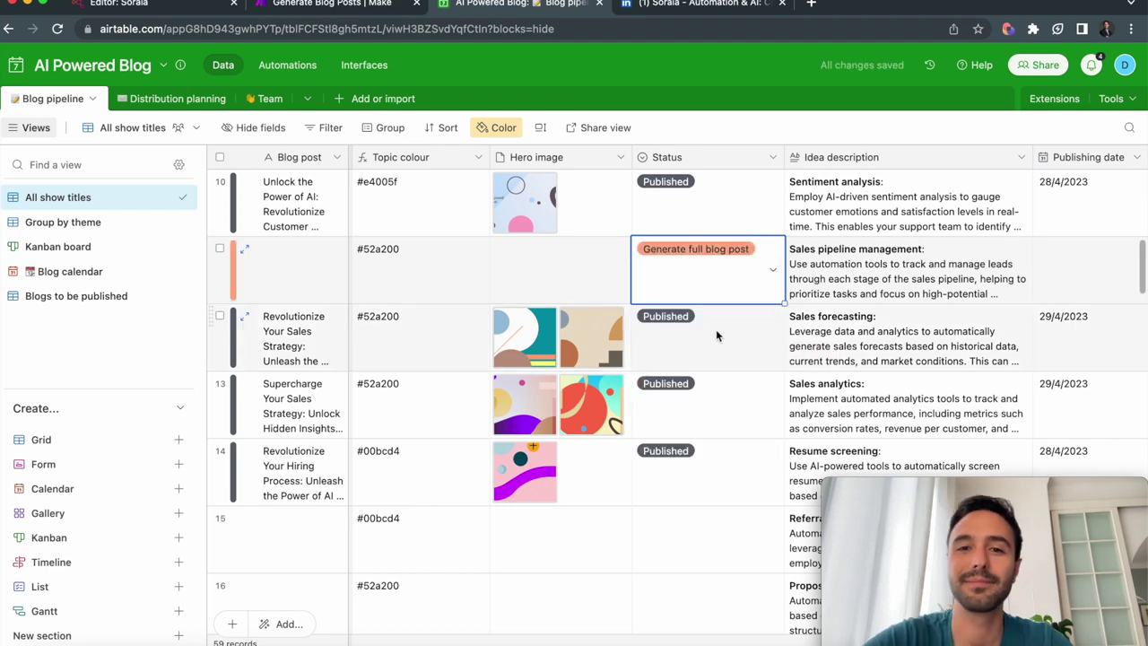
pyautogui.click(288, 68)
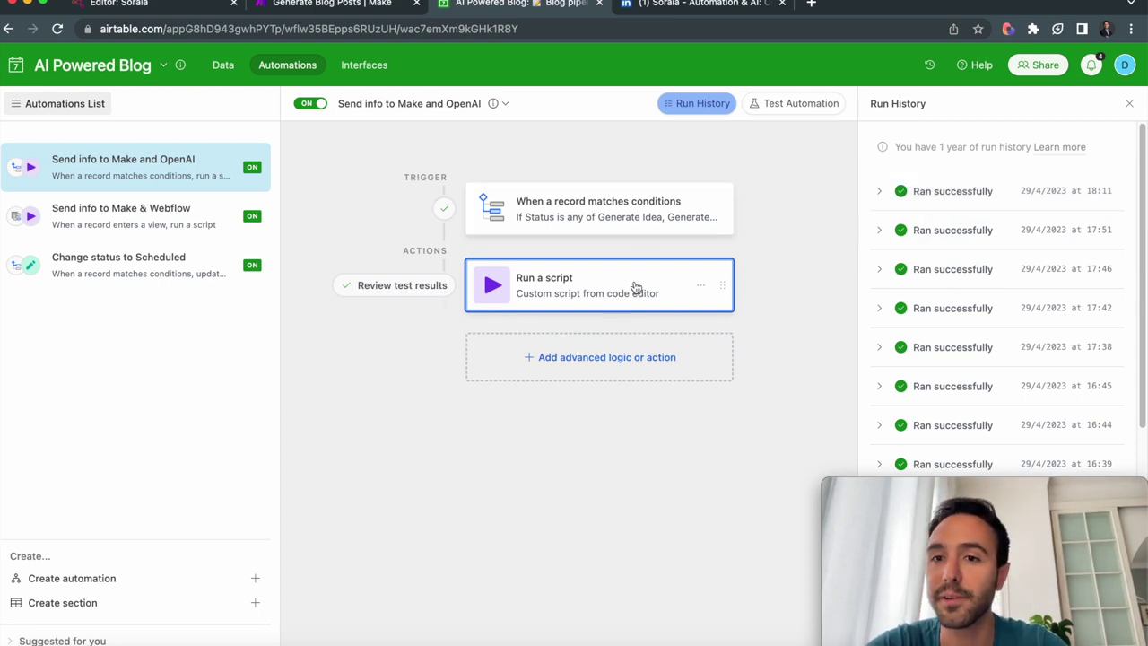
# Confirm the automation's 18:11 successful run, then move over to the Make tab.
pyautogui.click(354, 7)
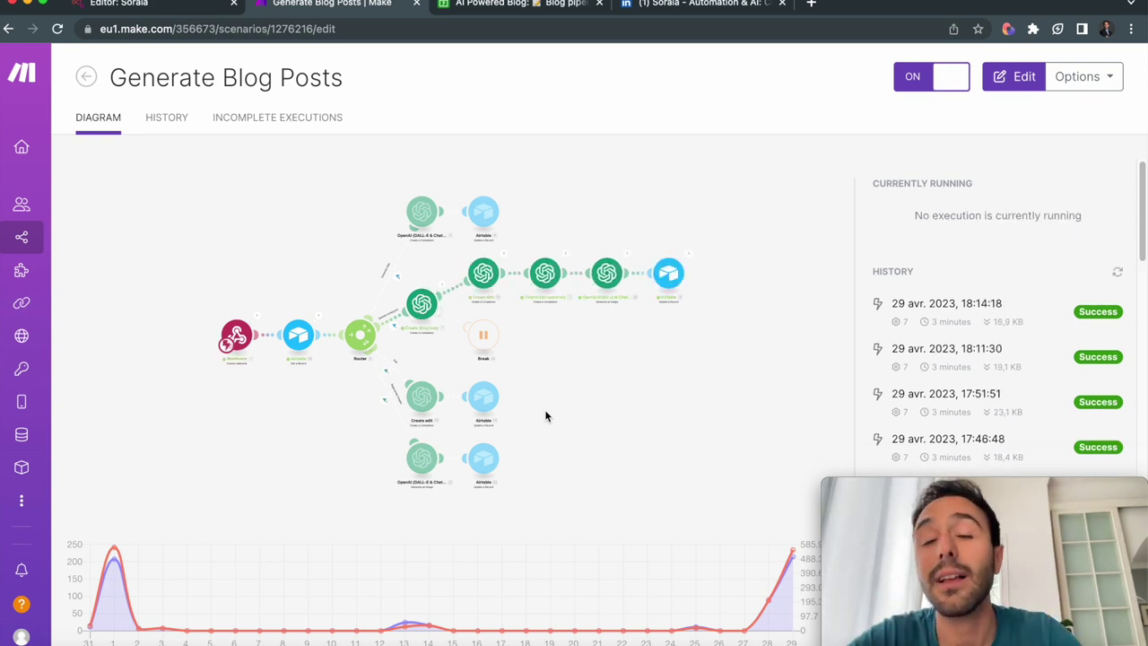
# Open the Generate Blog Posts scenario in the editor, then return to the Airtable grid.
pyautogui.click(626, 322)
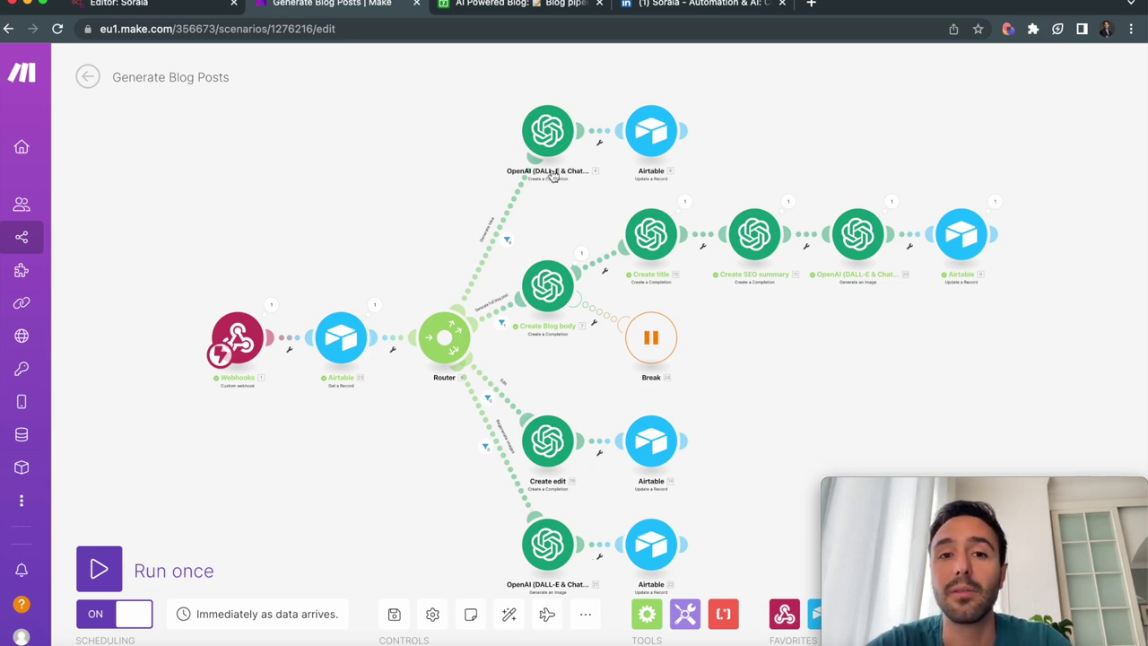
pyautogui.hotkey('ctrl', 'Tab')
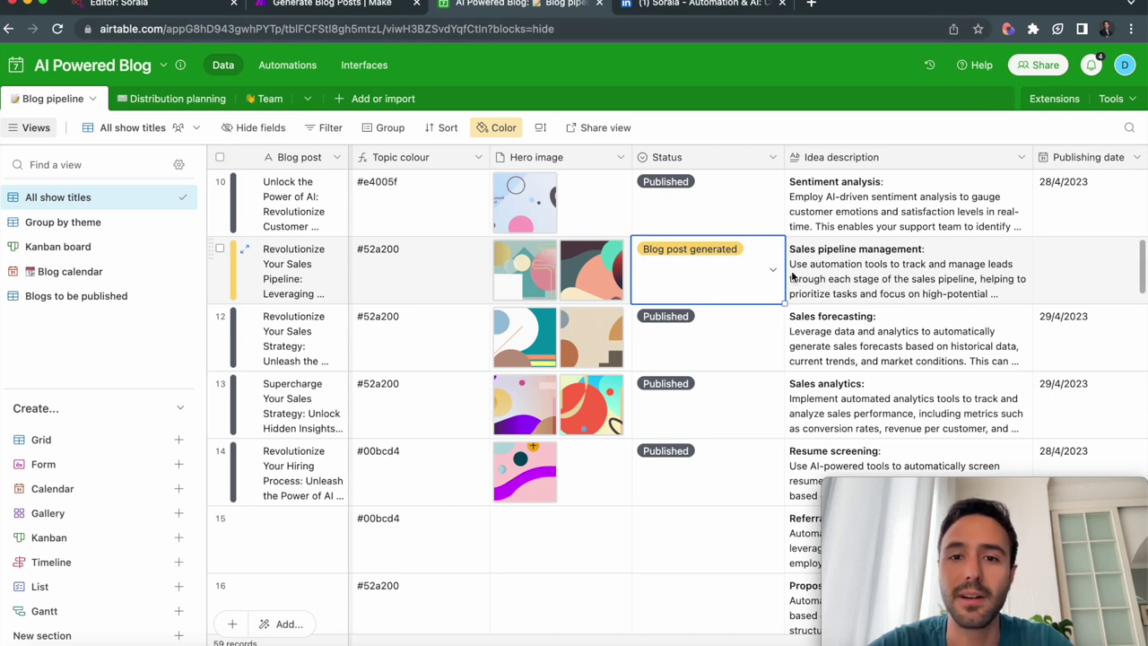
# Reorder row 11's hero images so the dark image comes first.
pyautogui.click(616, 284)
pyautogui.click(617, 283)
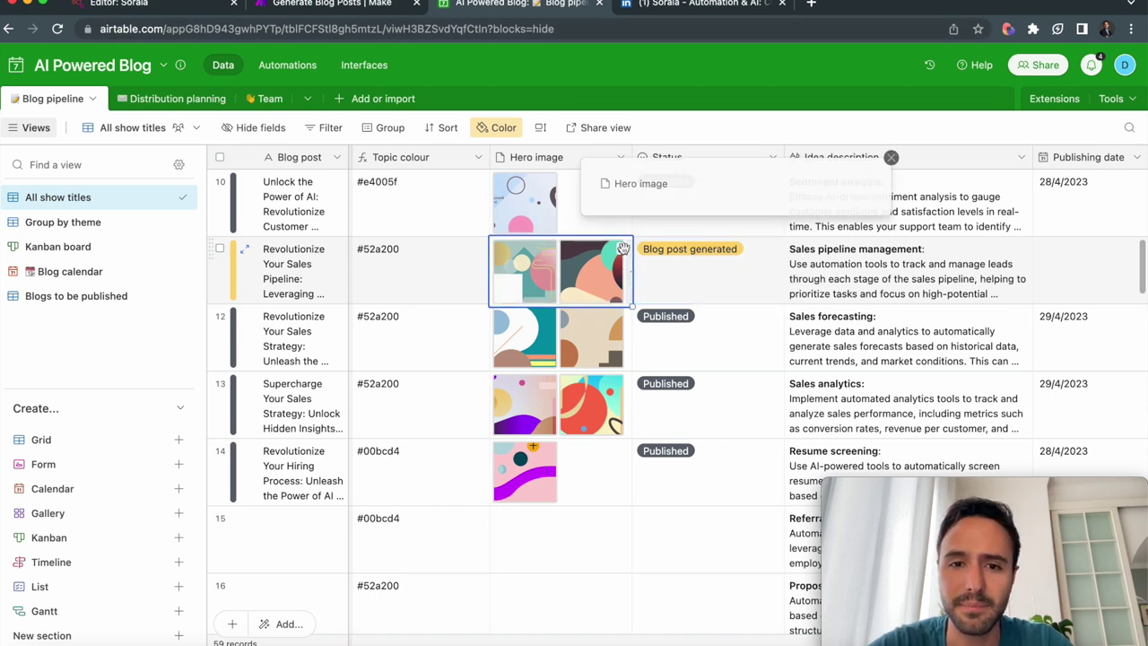
pyautogui.moveTo(908, 296); pyautogui.dragTo(733, 295)
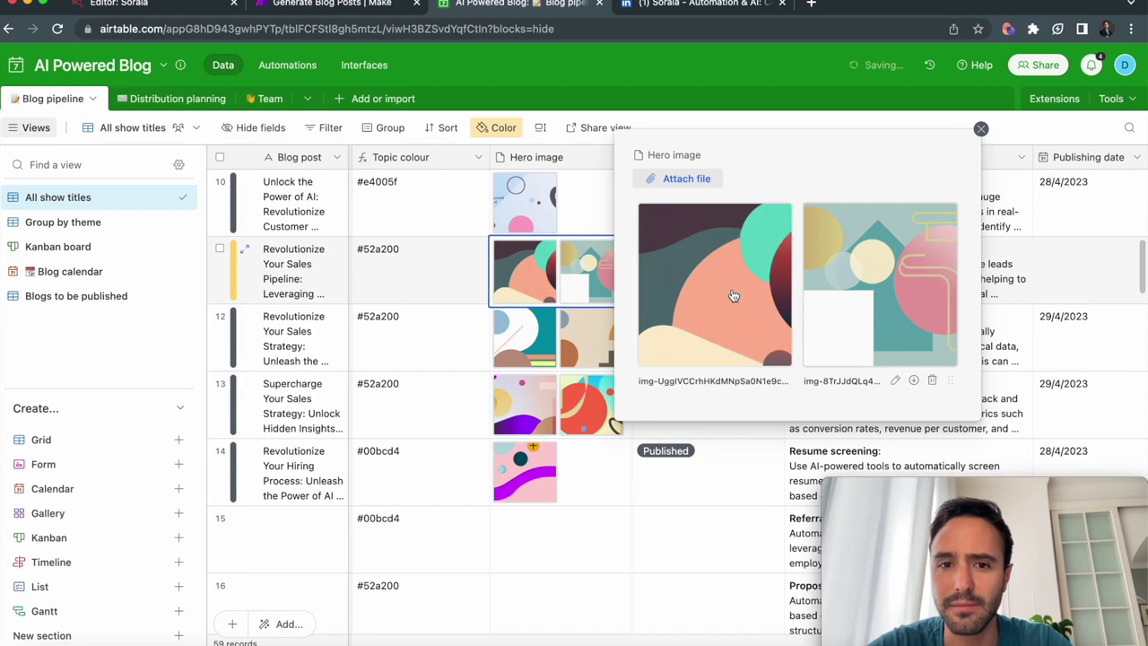
pyautogui.click(980, 130)
# Expand row 11's generated Blog title to read it in full.
pyautogui.hscroll(4, 787, 280)
pyautogui.scroll(2, 787, 281)
pyautogui.hscroll(5, 788, 281)
pyautogui.click(549, 310)
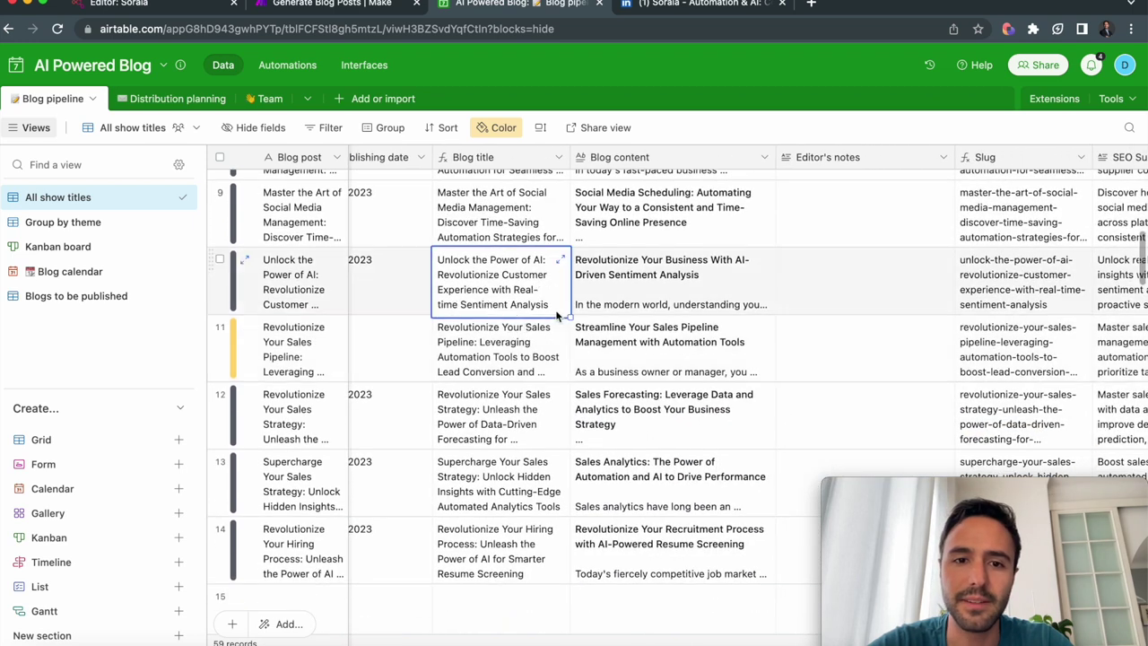
pyautogui.click(556, 330)
pyautogui.click(558, 328)
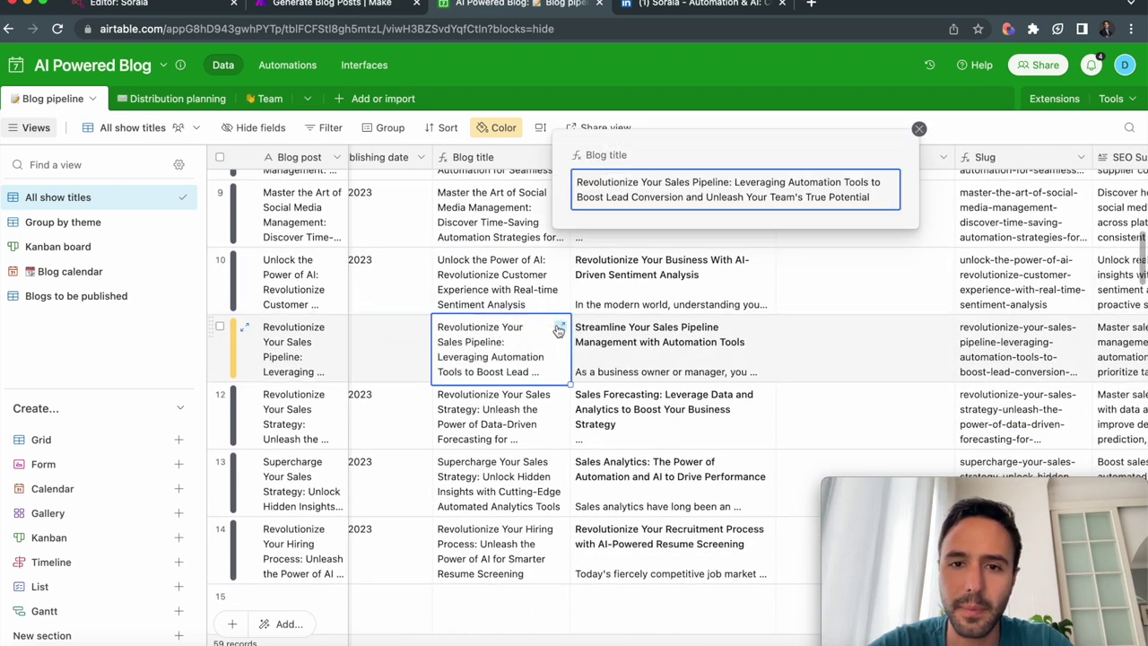
# Read row 11's generated Blog content through the FAQs and conclusion, then close it.
pyautogui.click(736, 328)
pyautogui.click(768, 326)
pyautogui.moveTo(989, 130); pyautogui.dragTo(539, 125)
pyautogui.scroll(-10, 547, 265)
pyautogui.scroll(-10, 547, 264)
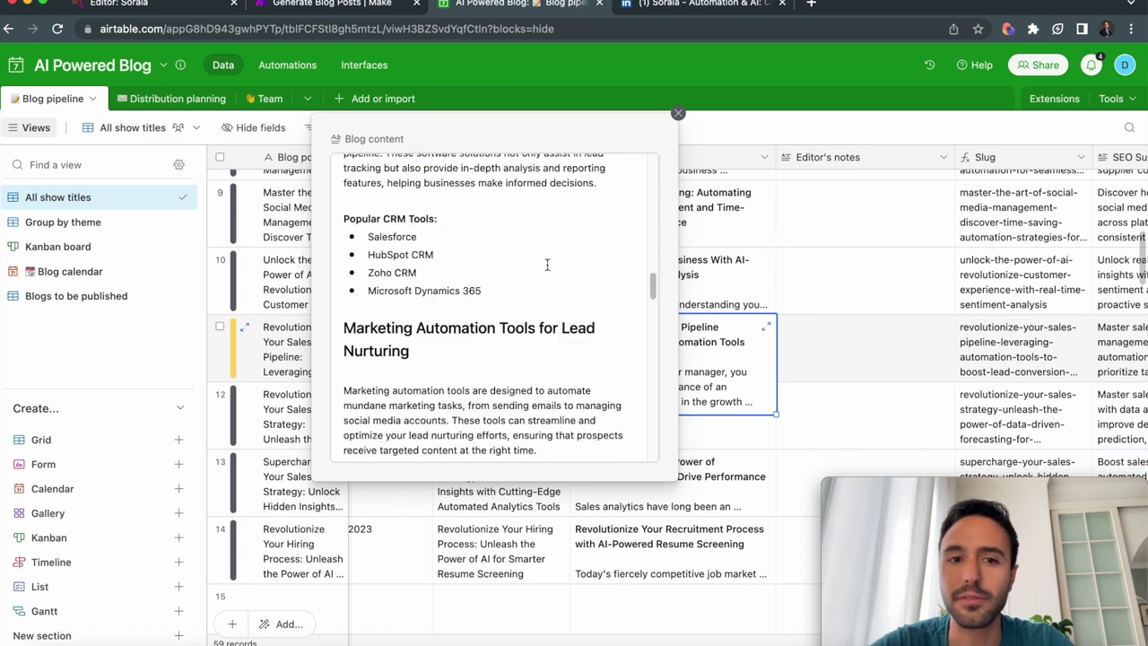
pyautogui.scroll(-8, 479, 335)
pyautogui.scroll(-10, 479, 335)
pyautogui.scroll(-8, 478, 335)
pyautogui.scroll(-6, 479, 335)
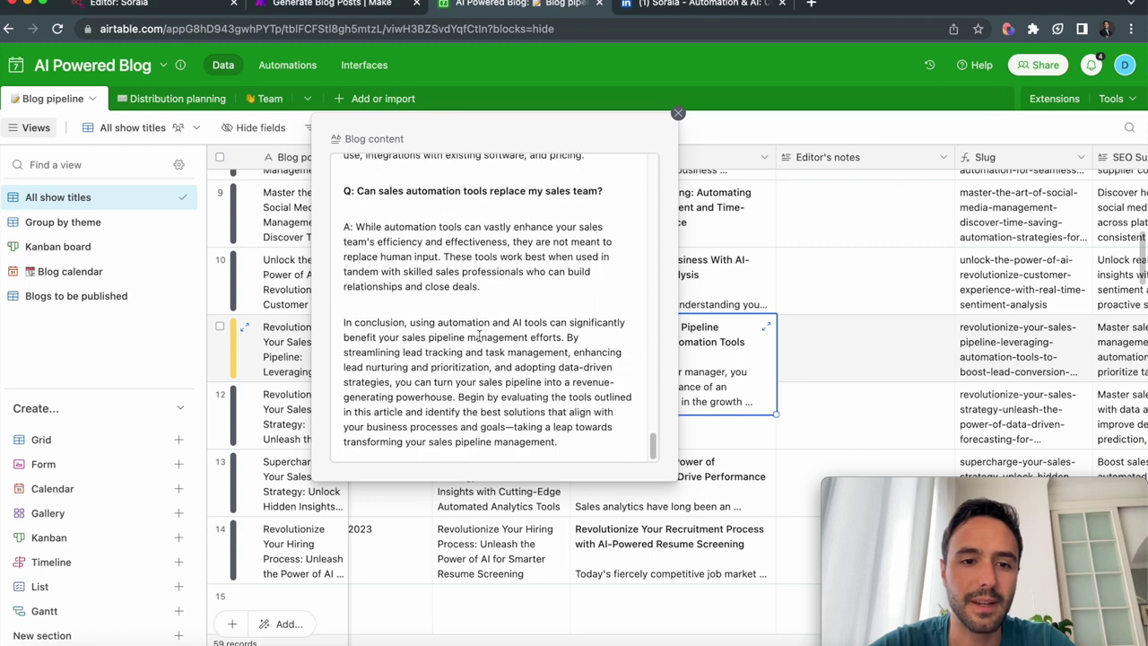
pyautogui.click(678, 115)
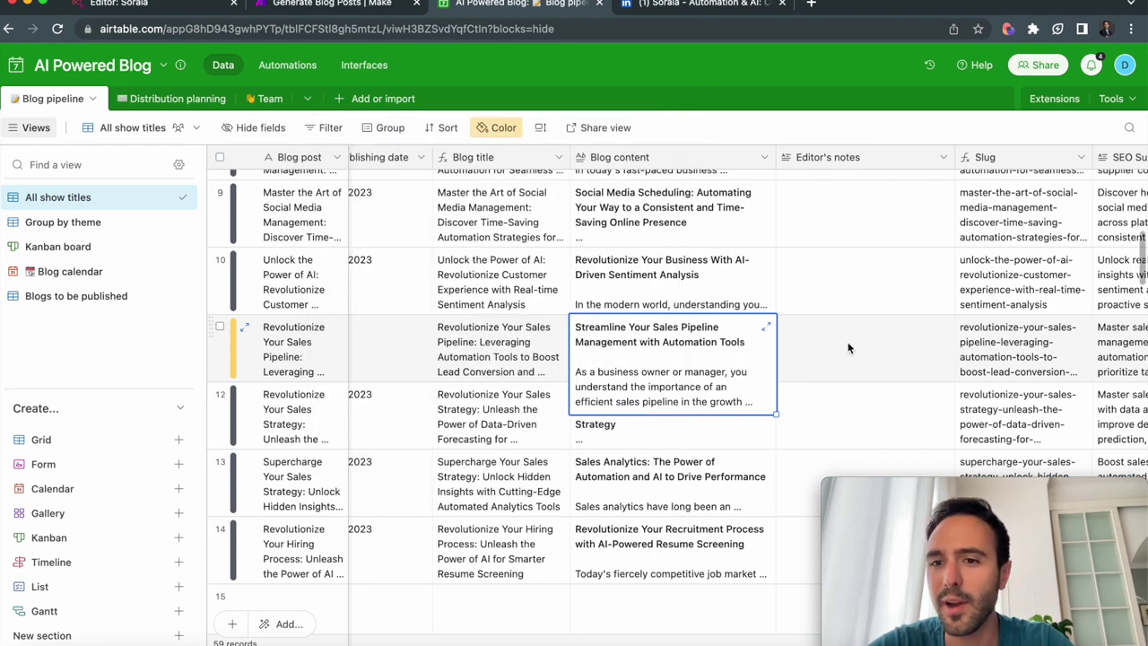
pyautogui.hscroll(-10, 635, 360)
pyautogui.click(744, 312)
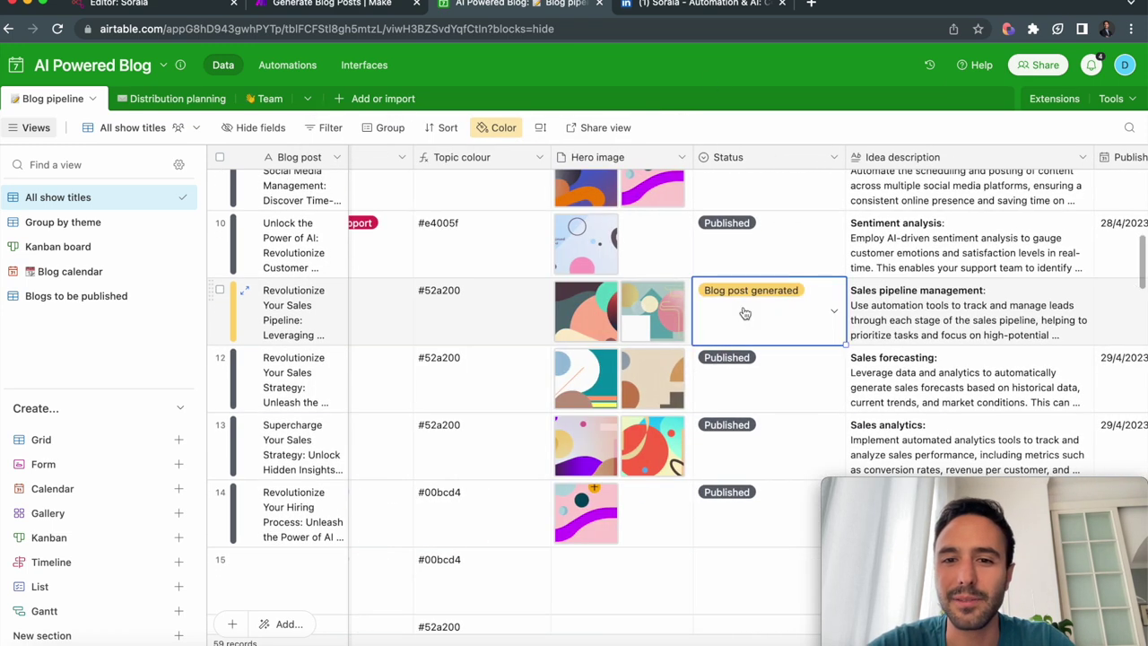
# Set the sales pipeline post's Status to Approved.
pyautogui.click(744, 312)
pyautogui.click(730, 421)
pyautogui.hscroll(4, 807, 376)
pyautogui.scroll(1, 807, 376)
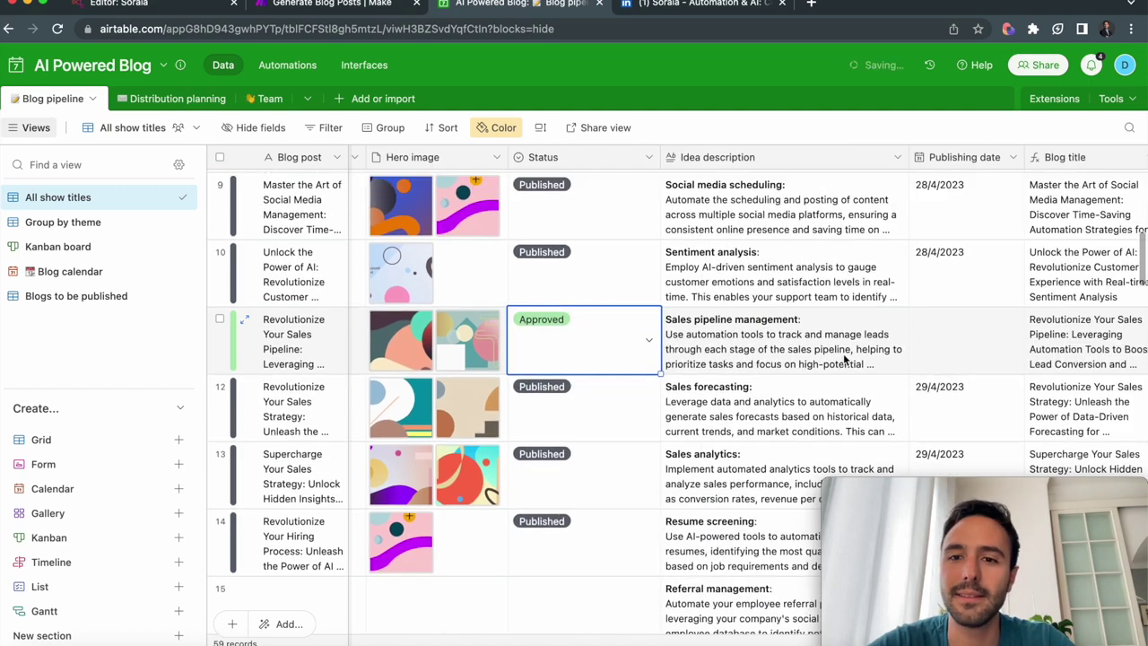
pyautogui.hscroll(3, 844, 358)
pyautogui.scroll(1, 844, 359)
# Set the post's Publishing date to 29 April 2023.
pyautogui.click(852, 377)
pyautogui.click(893, 372)
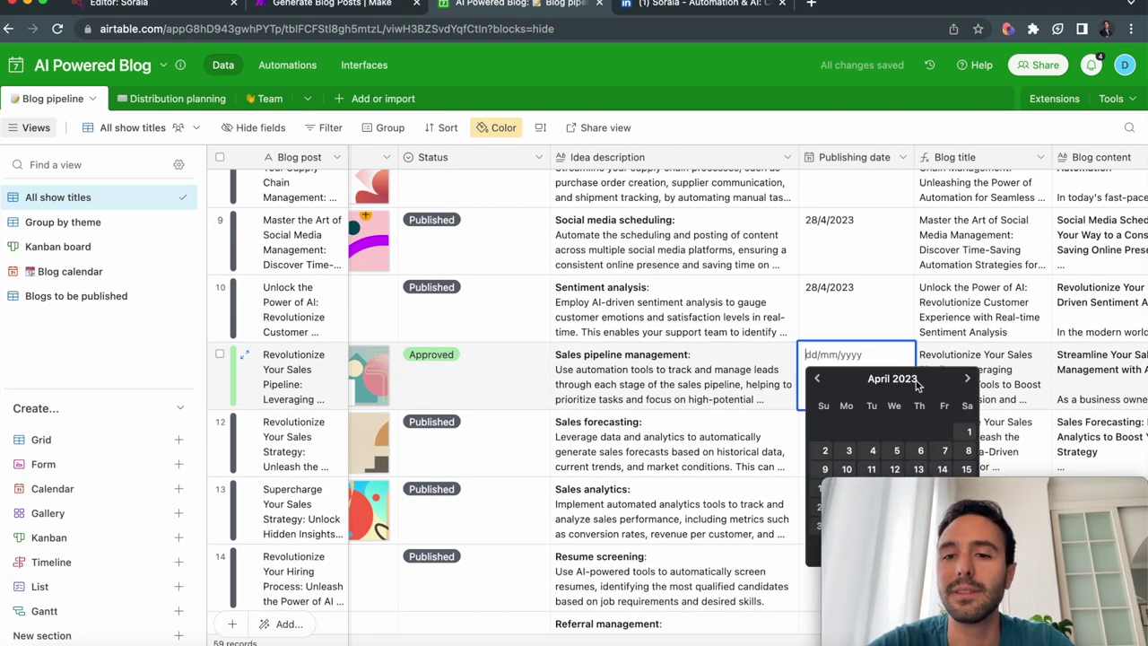
pyautogui.scroll(-3, 917, 383)
pyautogui.hscroll(1, 929, 320)
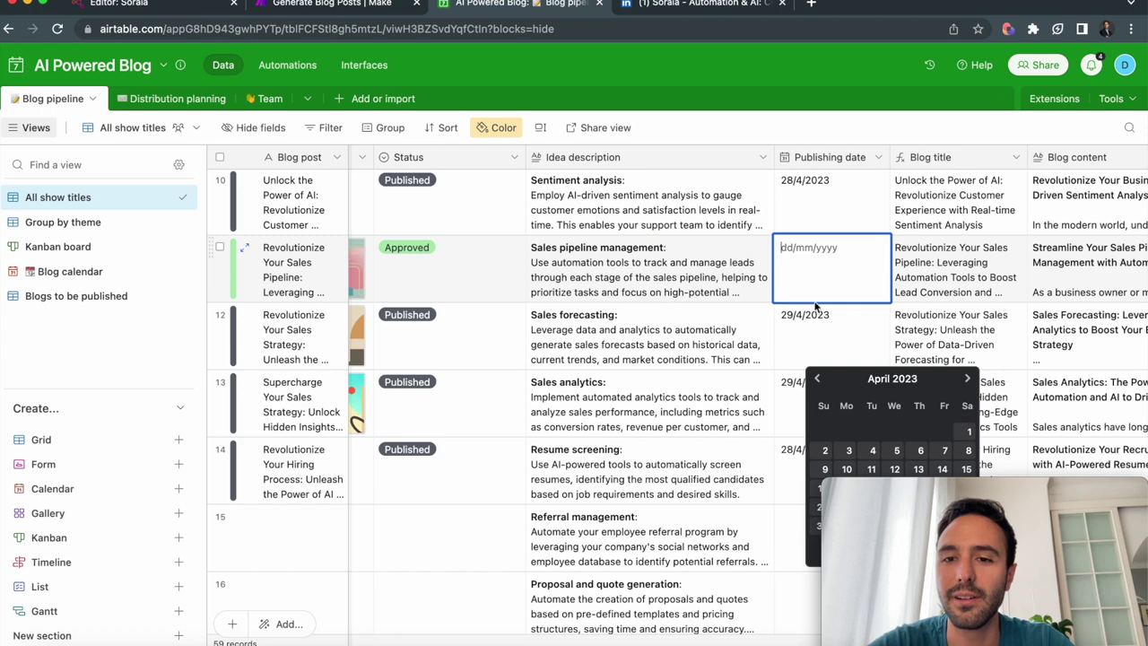
pyautogui.click(858, 260)
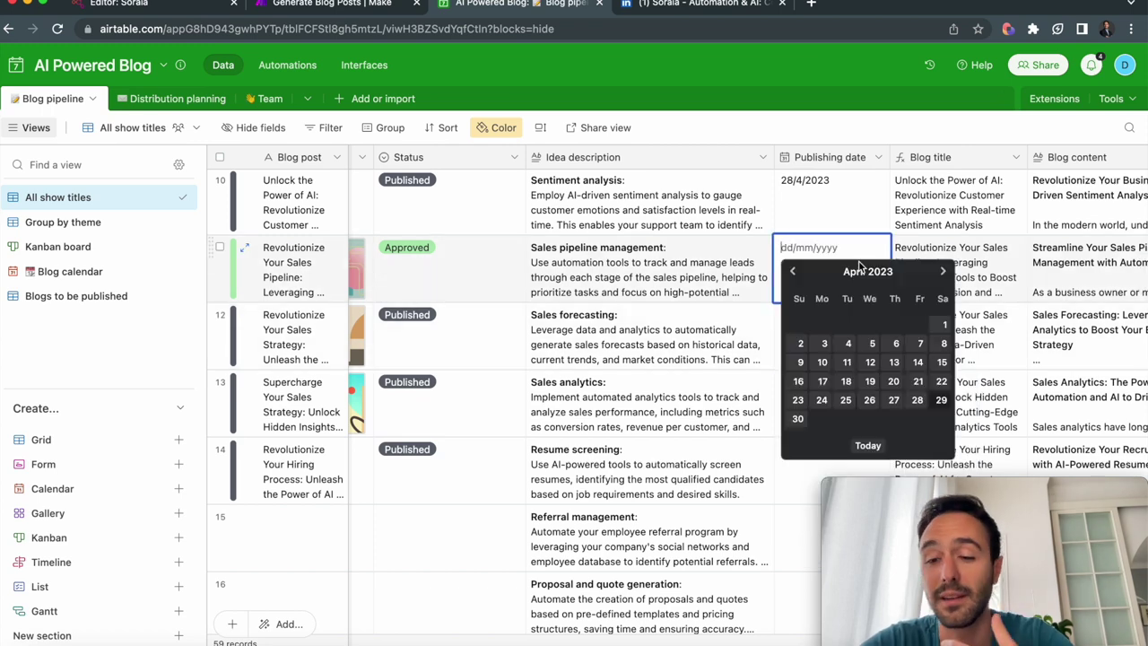
pyautogui.click(941, 401)
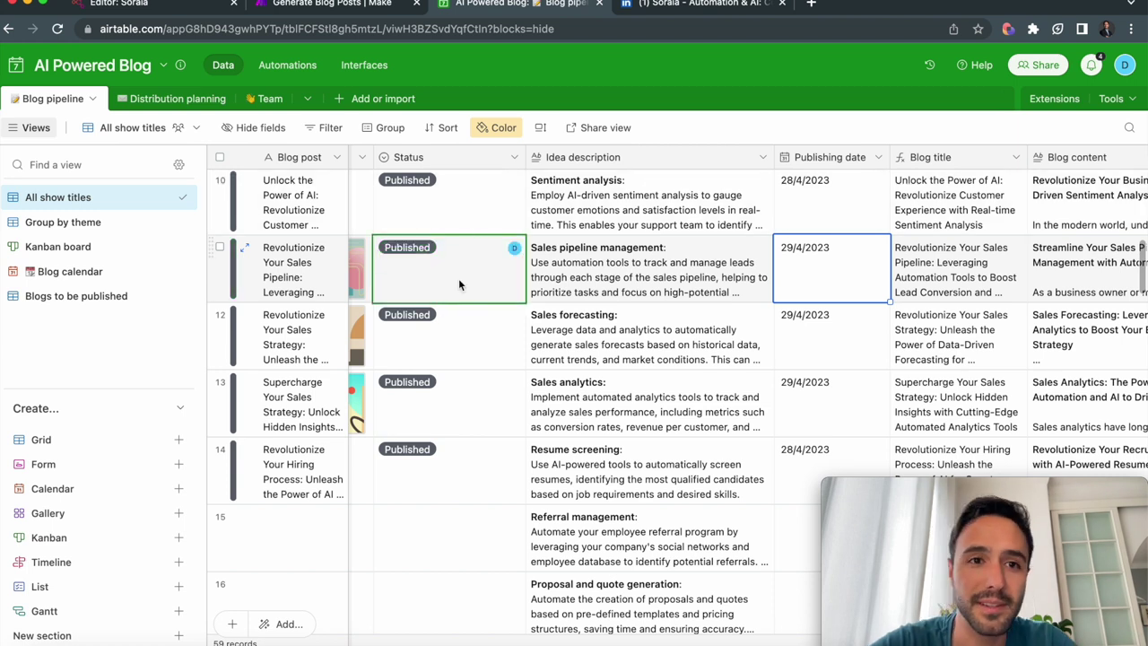
# Open the Send info to Make & Webflow automation in Automations.
pyautogui.click(300, 65)
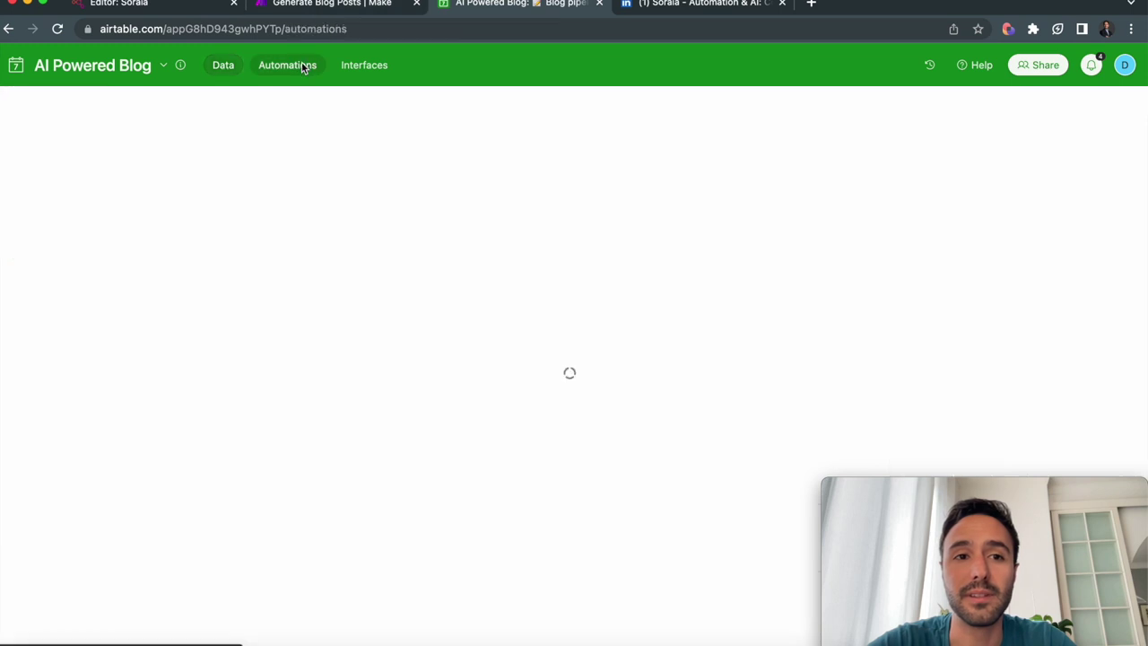
pyautogui.click(179, 222)
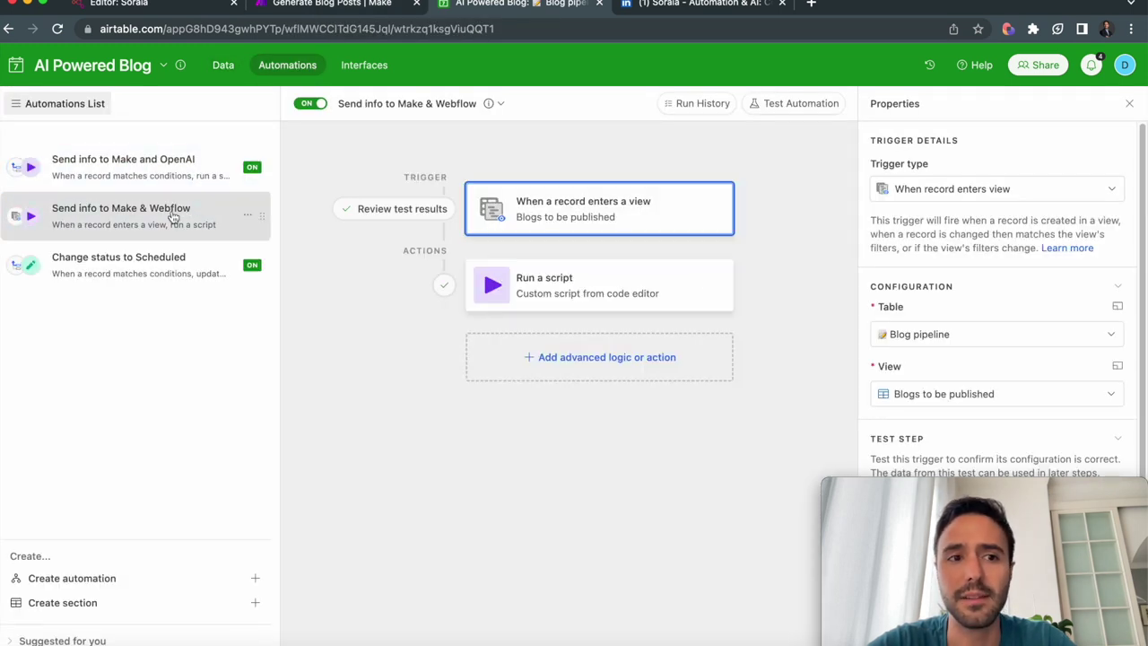
pyautogui.click(350, 7)
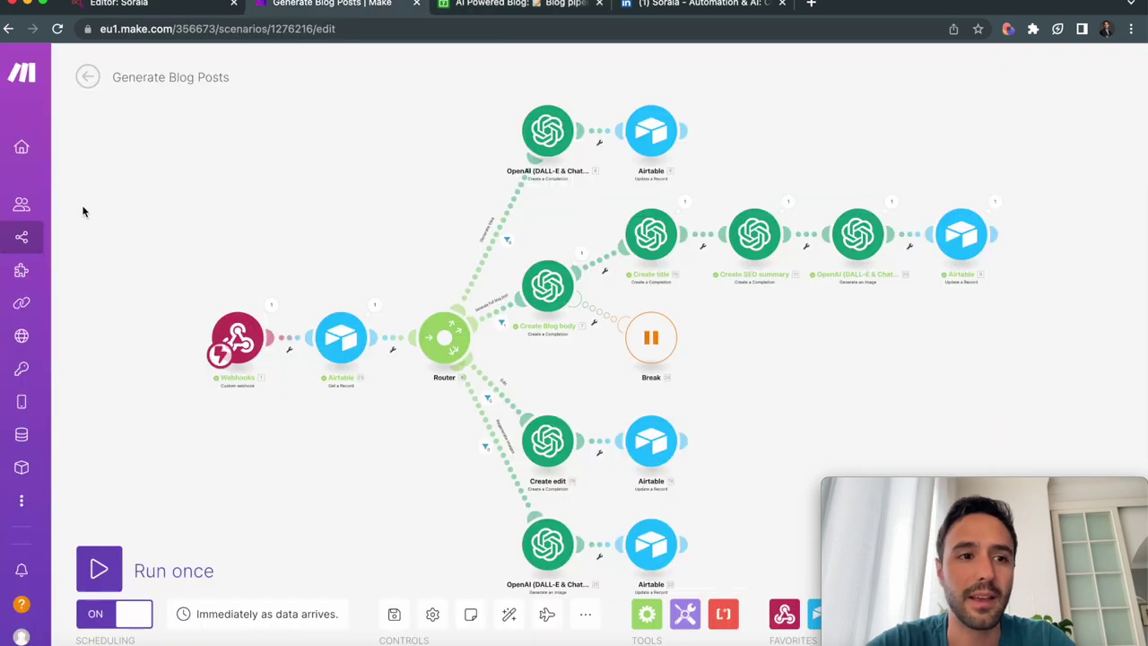
# Open the Push to Webflow scenario's 18:19 run log.
pyautogui.click(72, 235)
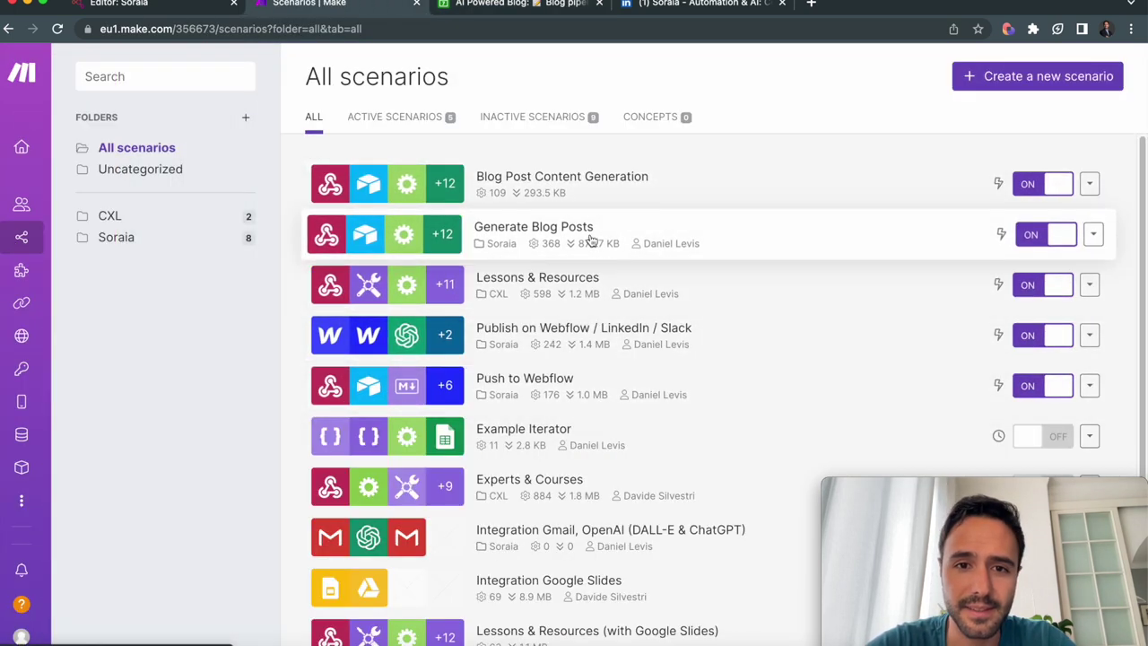
pyautogui.click(596, 388)
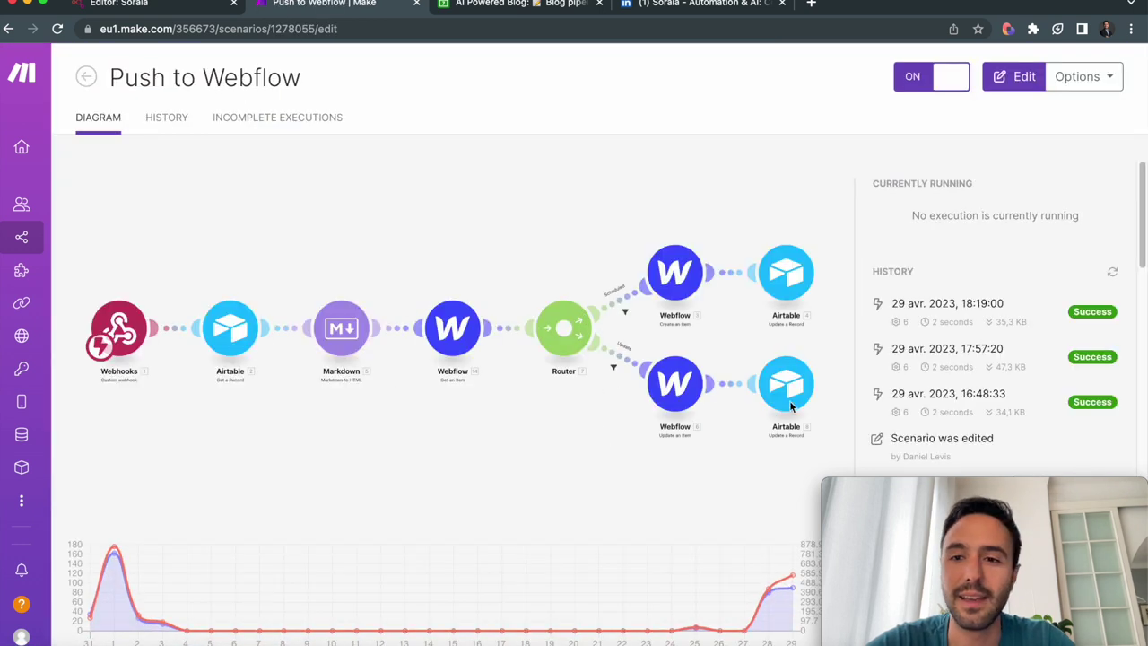
pyautogui.click(1094, 329)
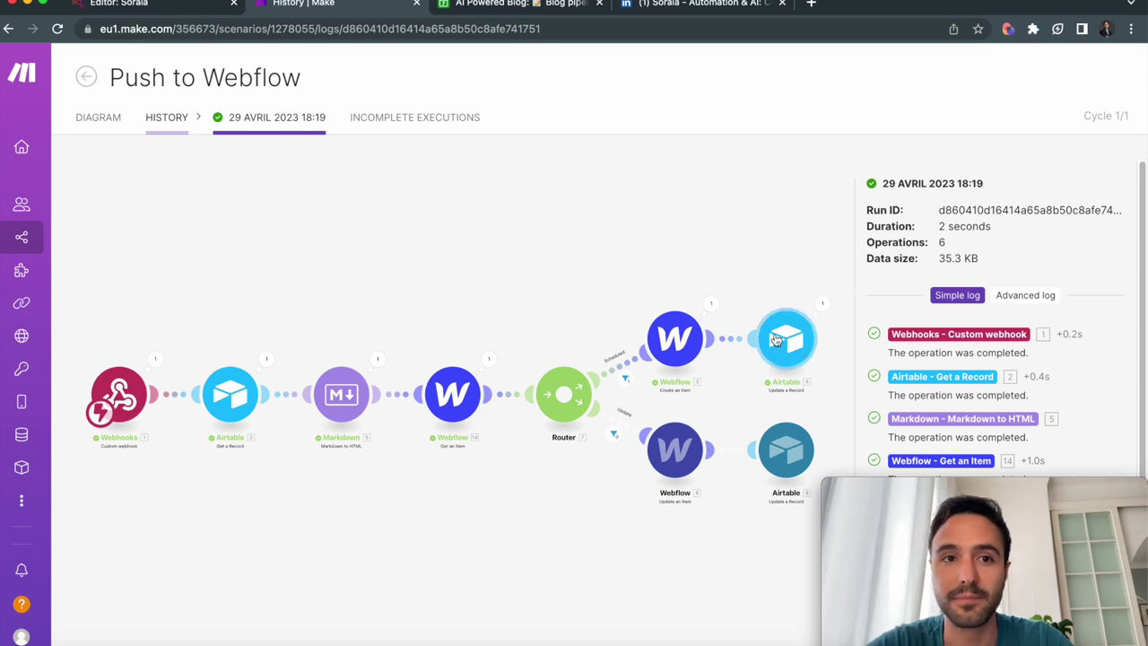
# Return to Airtable's Blog pipeline table data.
pyautogui.hotkey('ctrl', 'Tab')
pyautogui.click(223, 65)
pyautogui.hscroll(3, 807, 350)
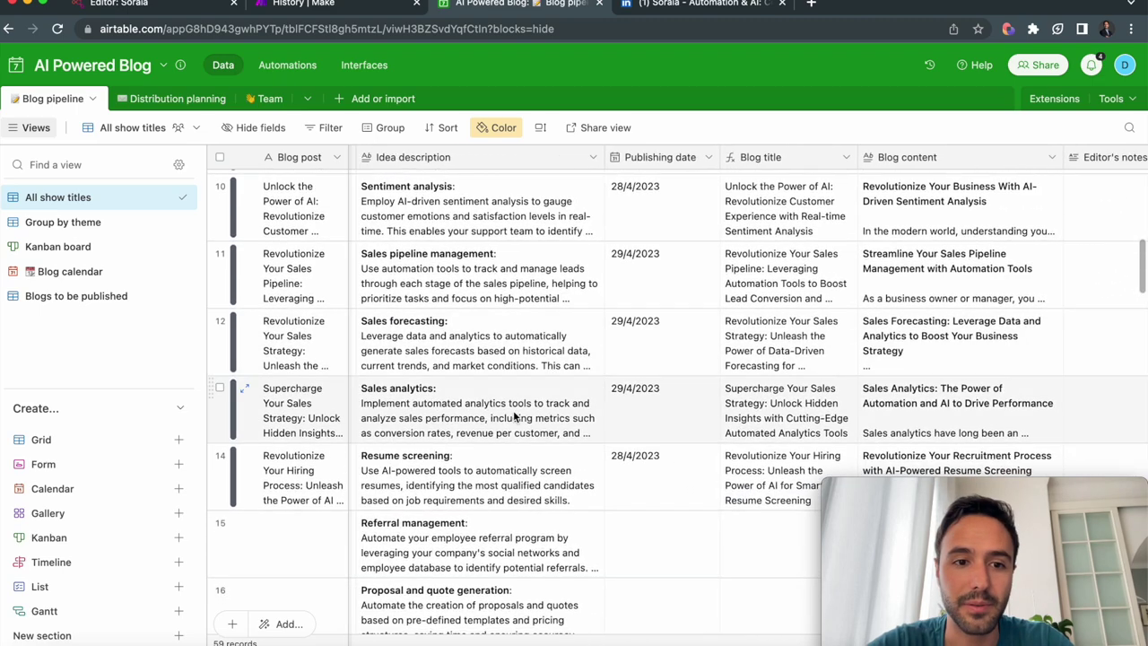
# Check row 11's new Webflow Id and Link to page values.
pyautogui.click(531, 247)
pyautogui.scroll(2, 837, 269)
pyautogui.hscroll(8, 836, 269)
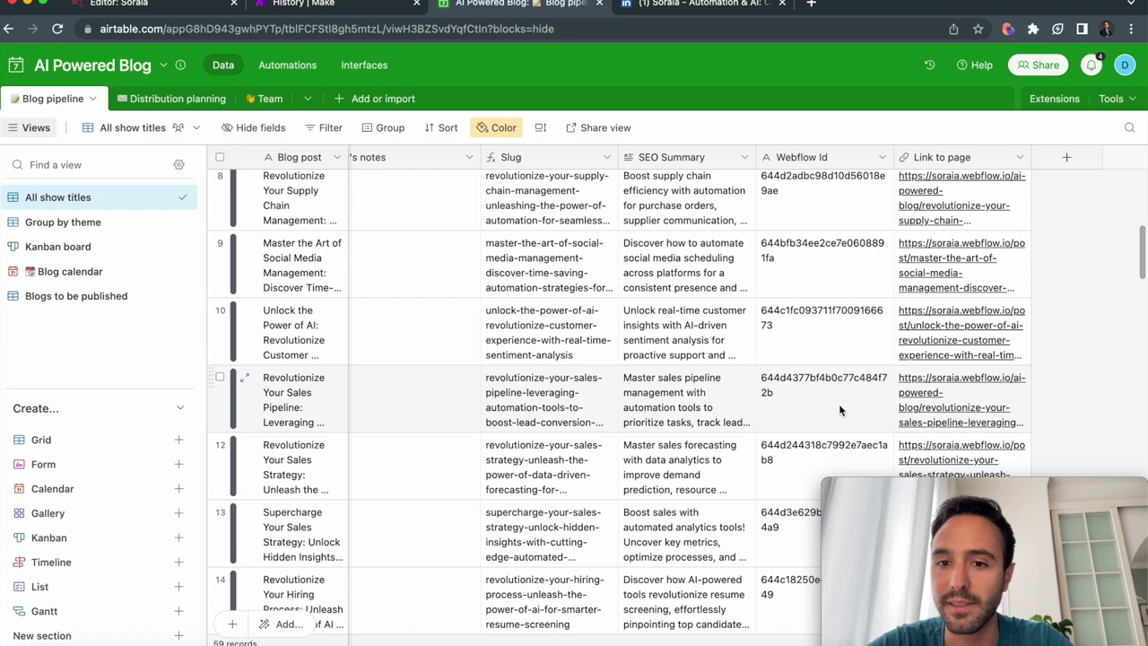
pyautogui.hscroll(-10, 839, 404)
pyautogui.hscroll(2, 831, 402)
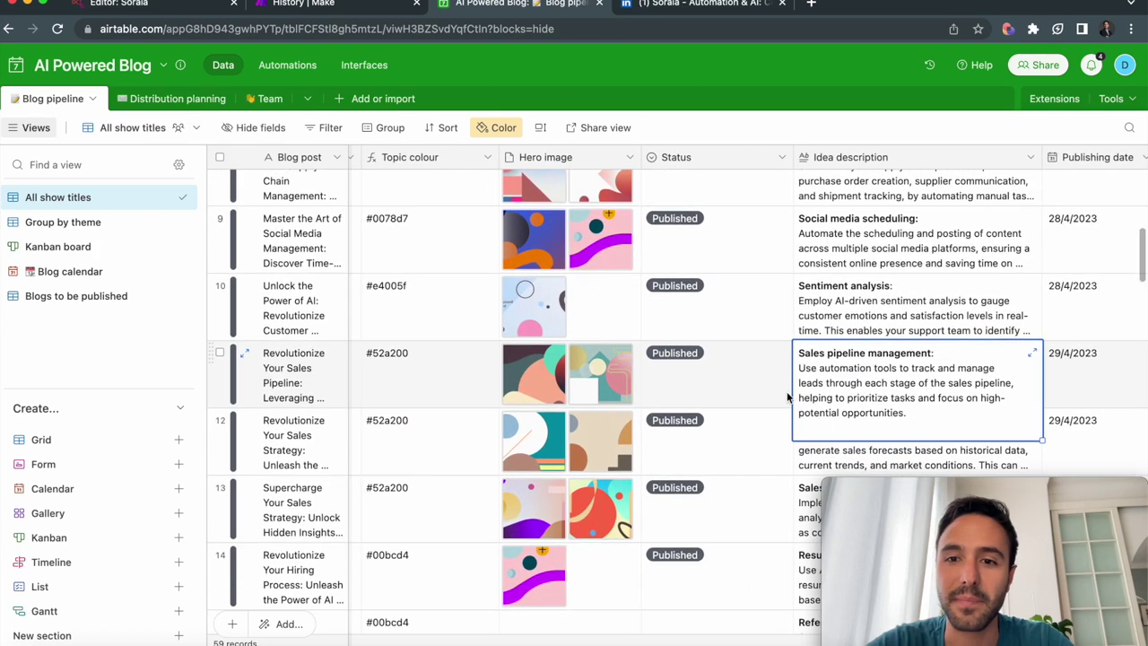
pyautogui.click(705, 372)
pyautogui.click(119, 3)
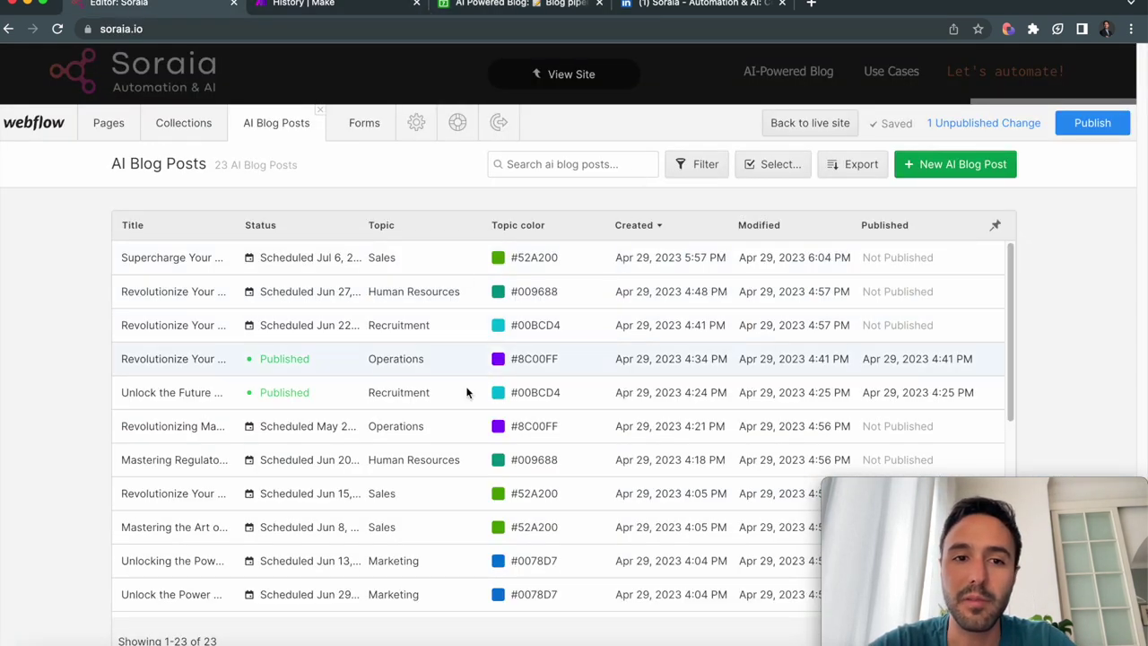
# Reload the AI Blog Posts collection and review the Revolutionize Your Sales Pipeline draft's content.
pyautogui.click(250, 26)
pyautogui.press('Return')
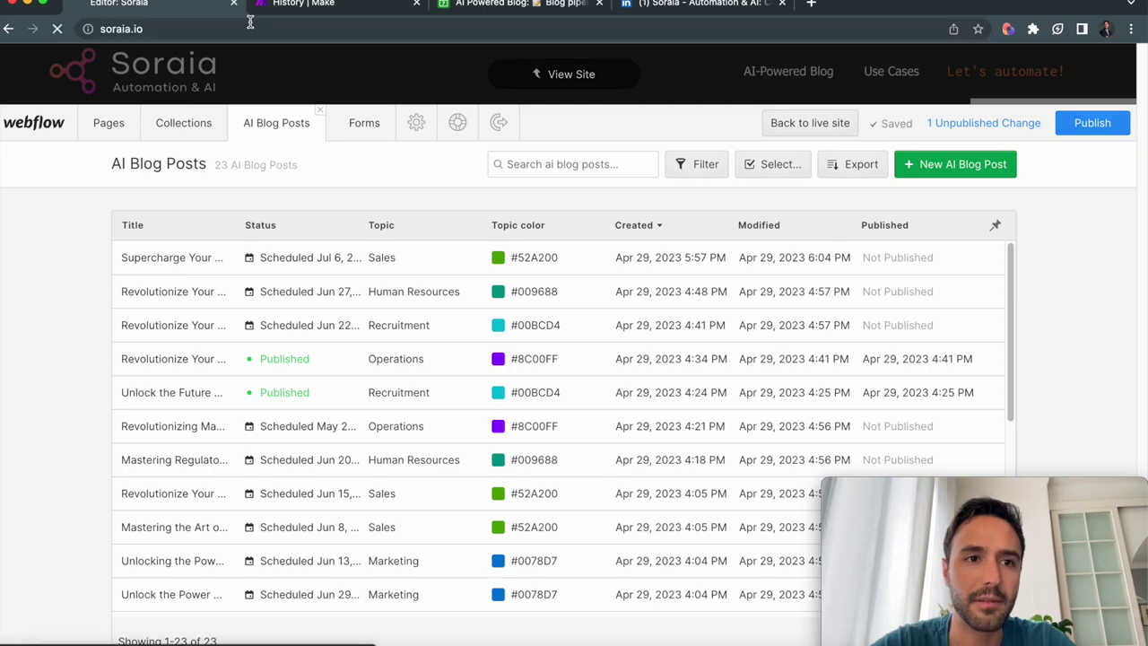
pyautogui.moveTo(1046, 469); pyautogui.dragTo(1039, 369)
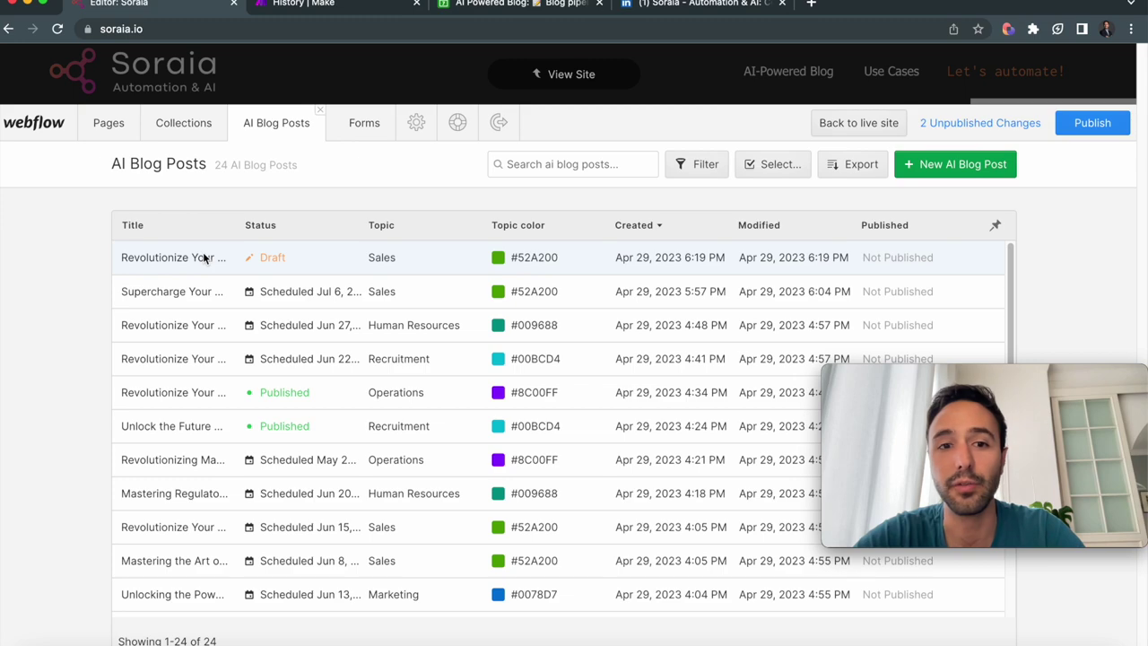
pyautogui.click(287, 265)
pyautogui.scroll(-20, 322, 378)
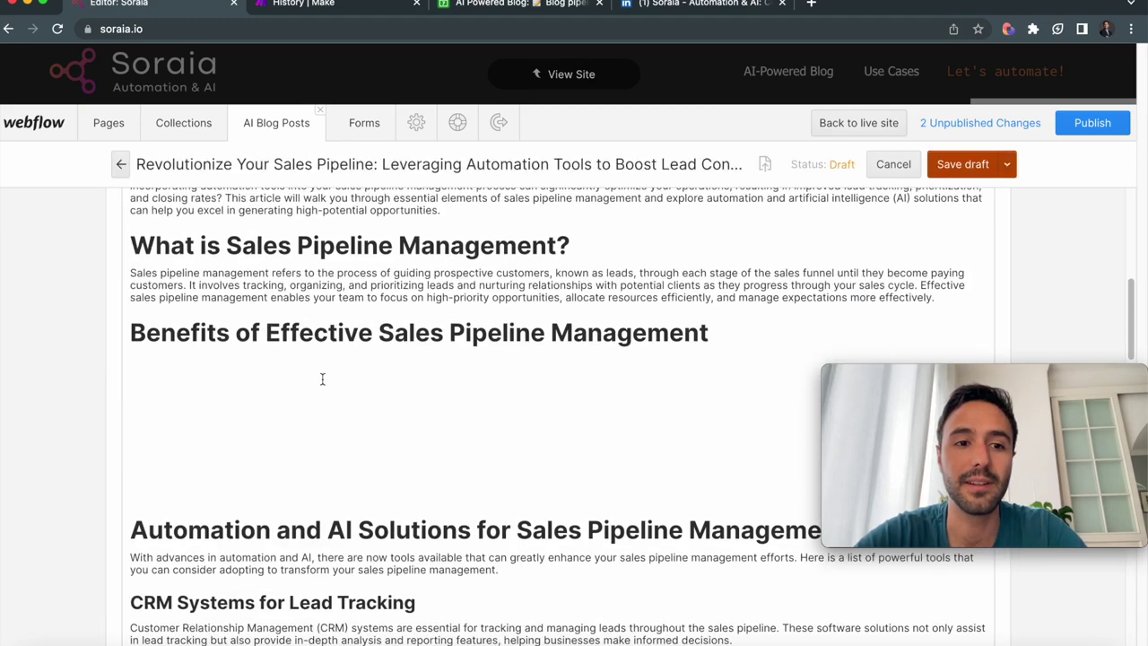
pyautogui.scroll(10, 322, 378)
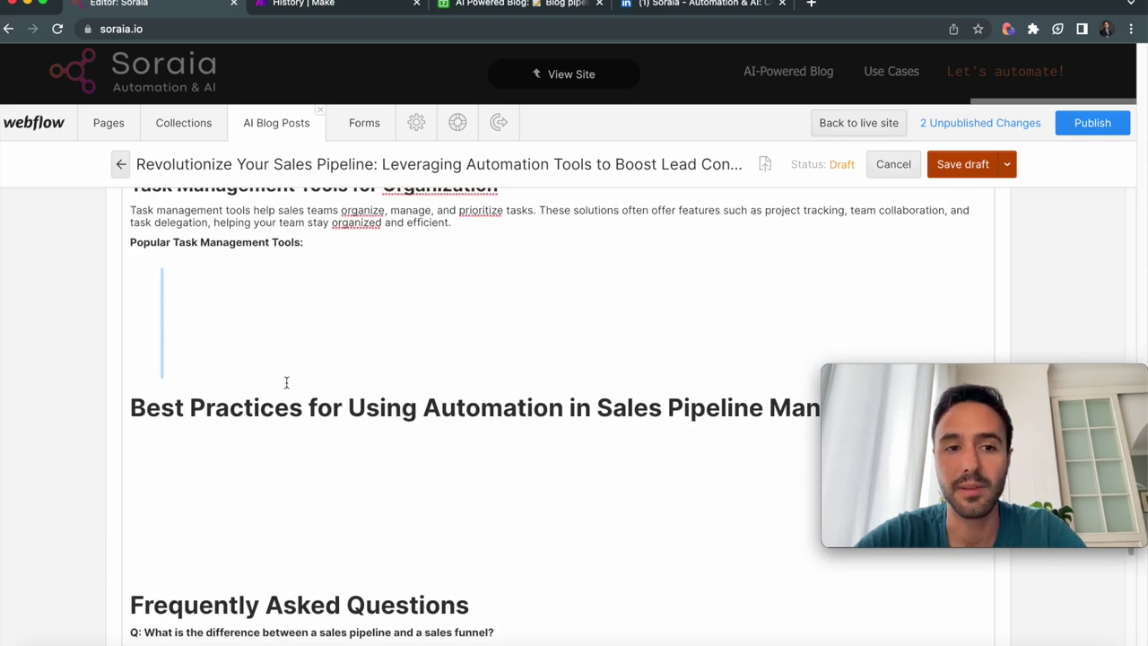
pyautogui.scroll(5, 285, 379)
pyautogui.scroll(15, 286, 380)
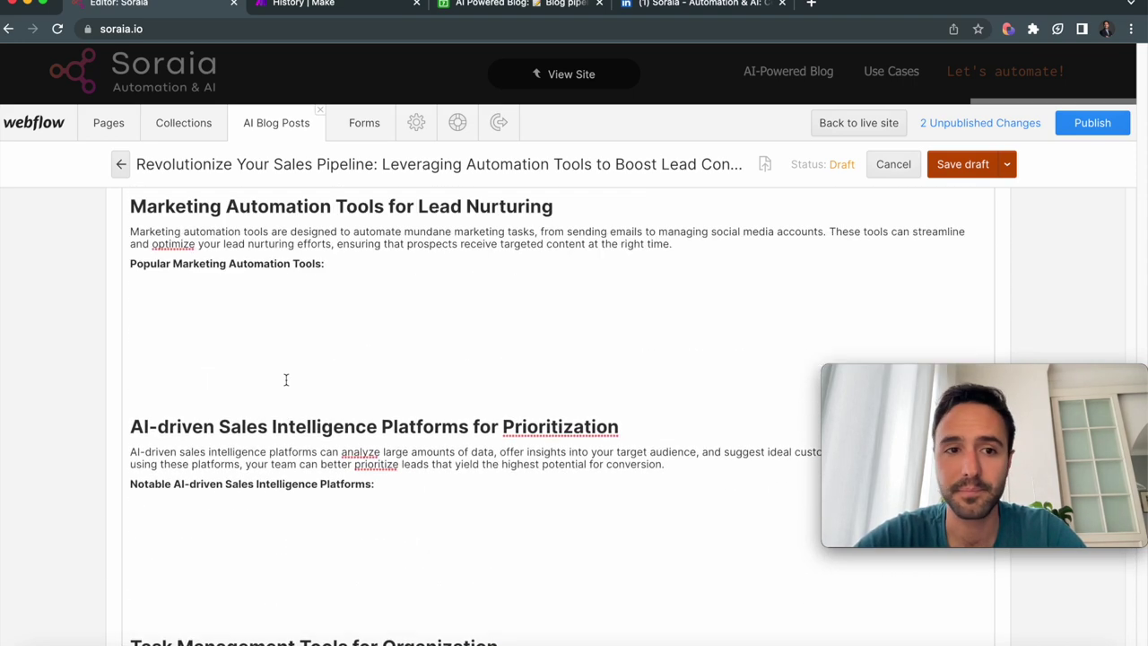
pyautogui.click(1007, 164)
# Publish the Revolutionize Your Sales Pipeline post now, abandoning an April 29 schedule.
pyautogui.click(896, 257)
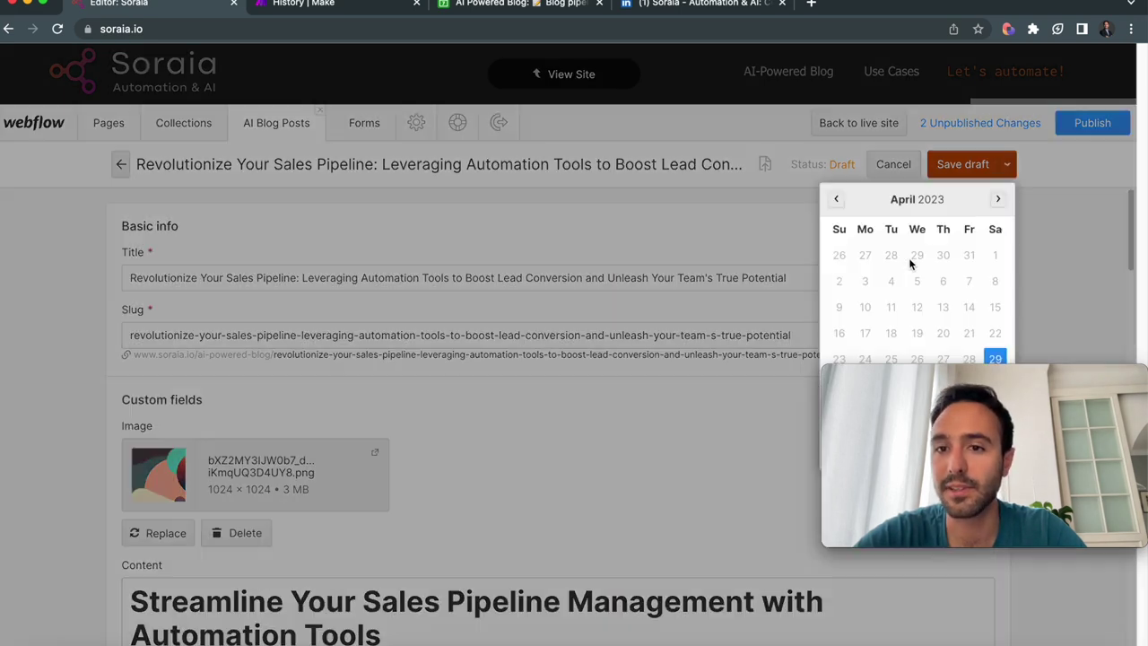
pyautogui.click(997, 199)
pyautogui.click(998, 199)
pyautogui.click(833, 203)
pyautogui.click(833, 203)
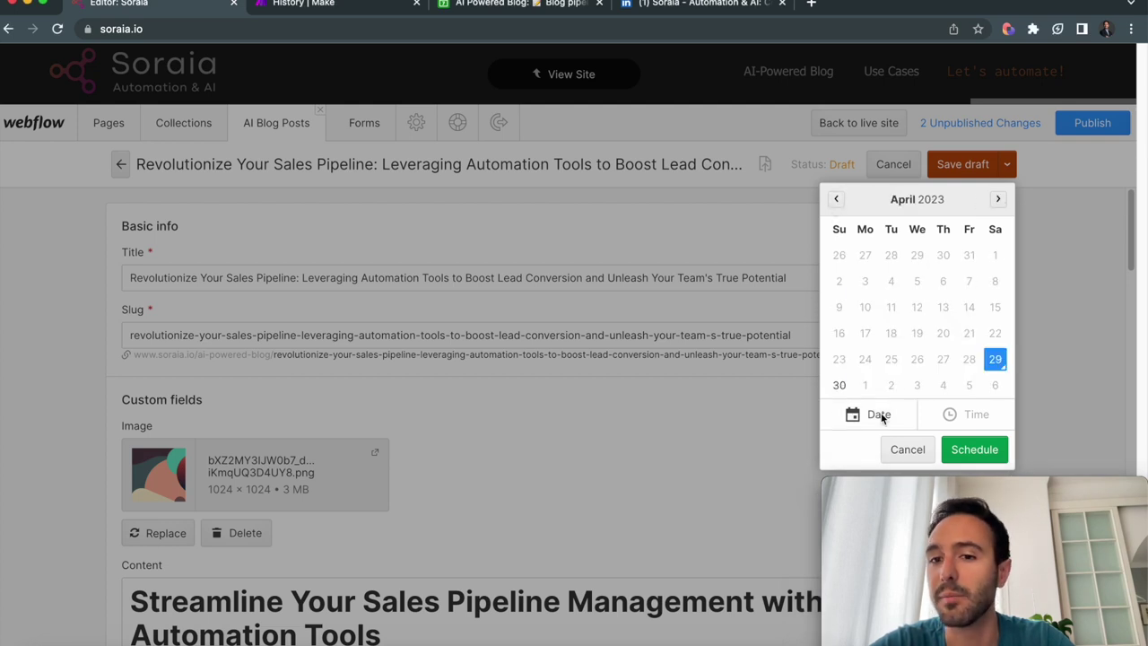
pyautogui.click(996, 359)
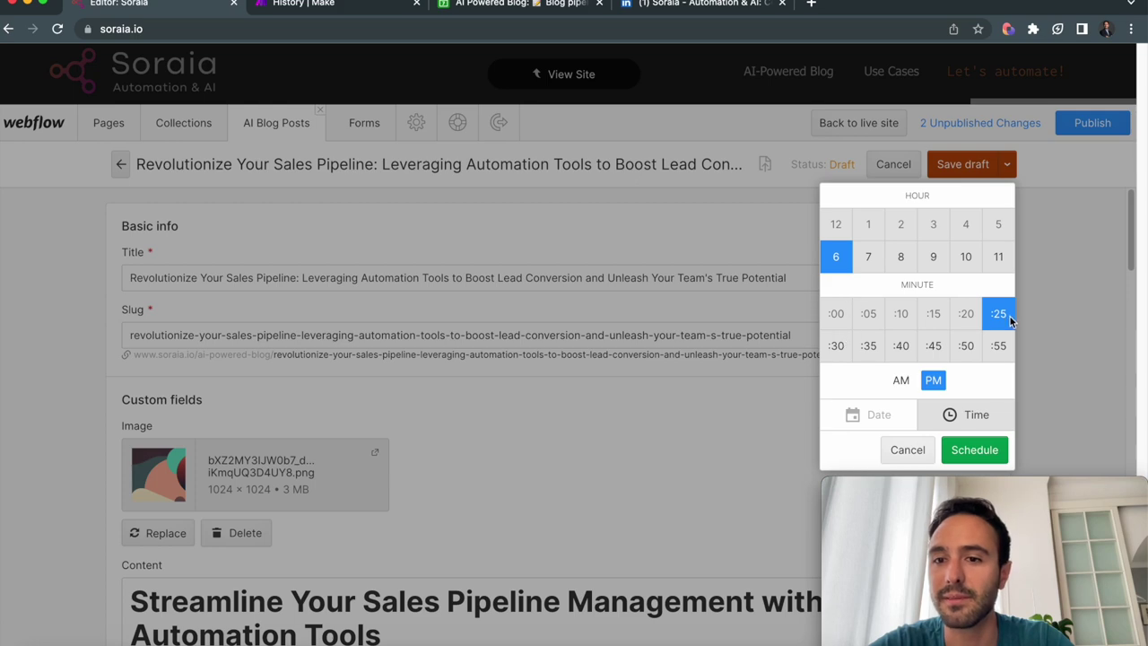
pyautogui.click(907, 450)
pyautogui.click(1007, 167)
pyautogui.click(951, 212)
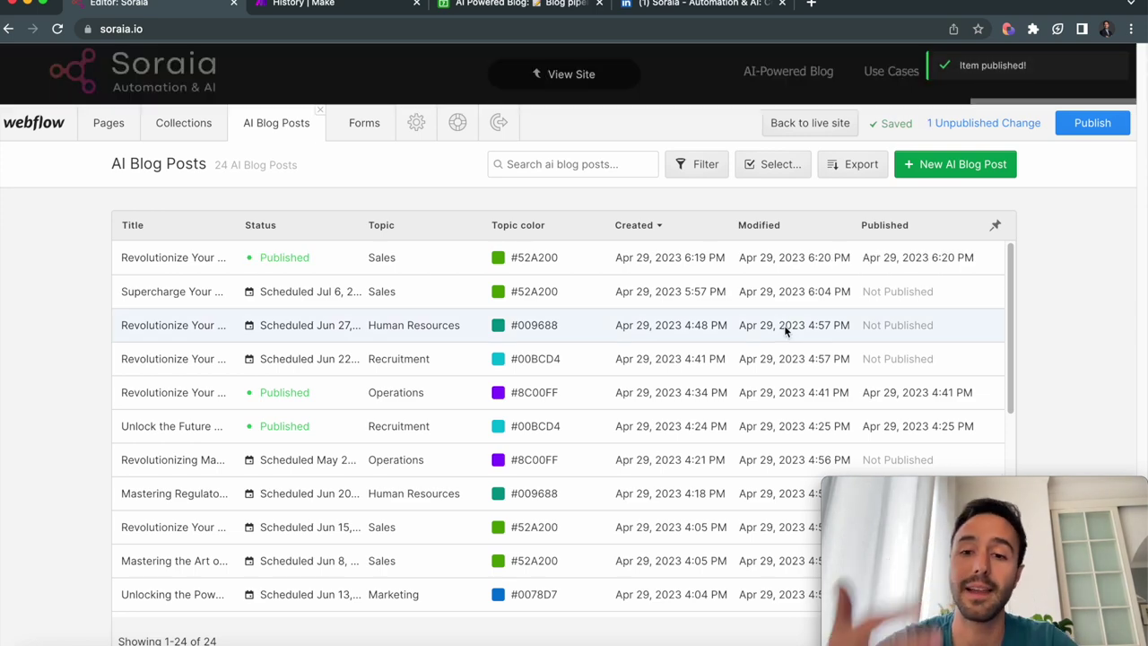
pyautogui.click(357, 11)
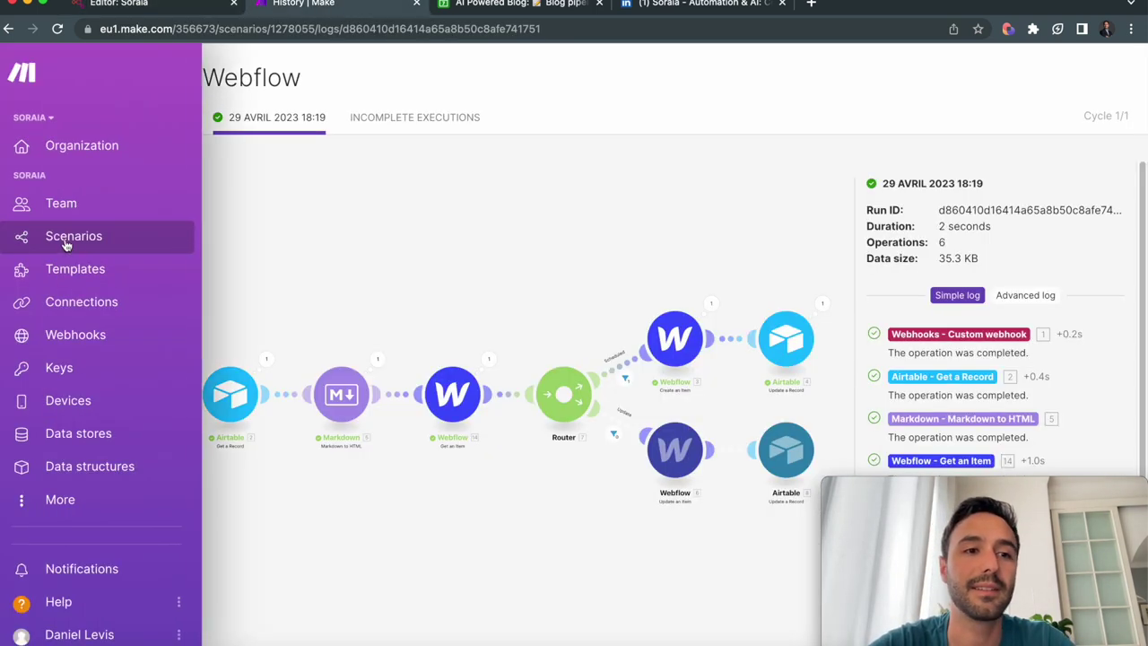
# Review the Publish on Webflow / LinkedIn / Slack workflow and its 18:20 run log.
pyautogui.click(73, 238)
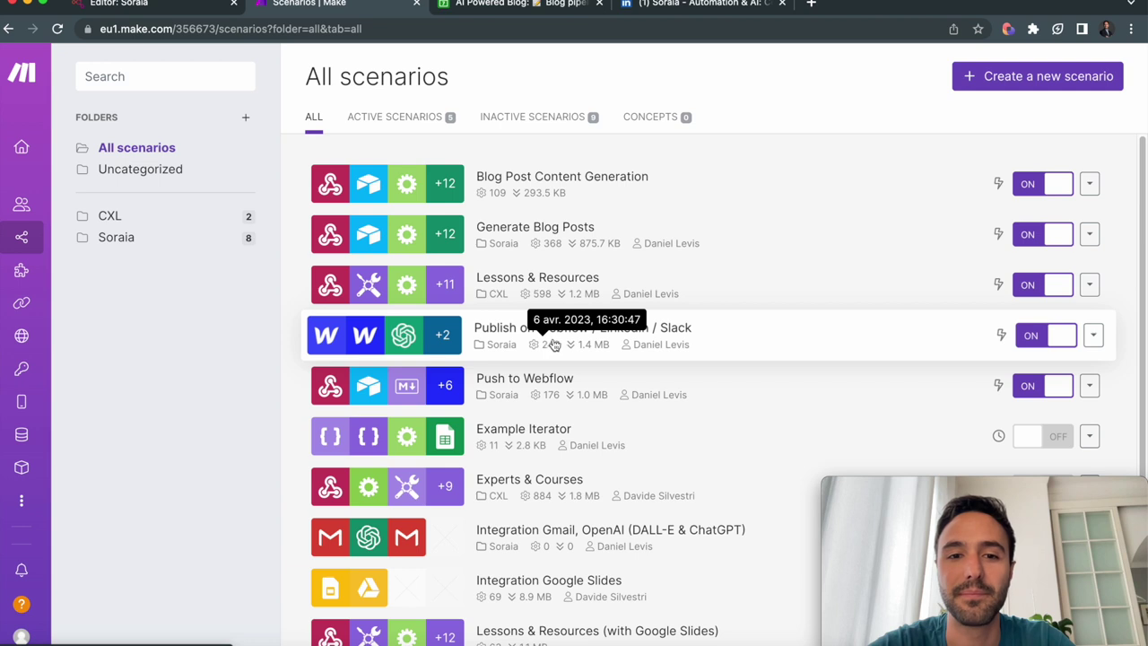
pyautogui.click(553, 345)
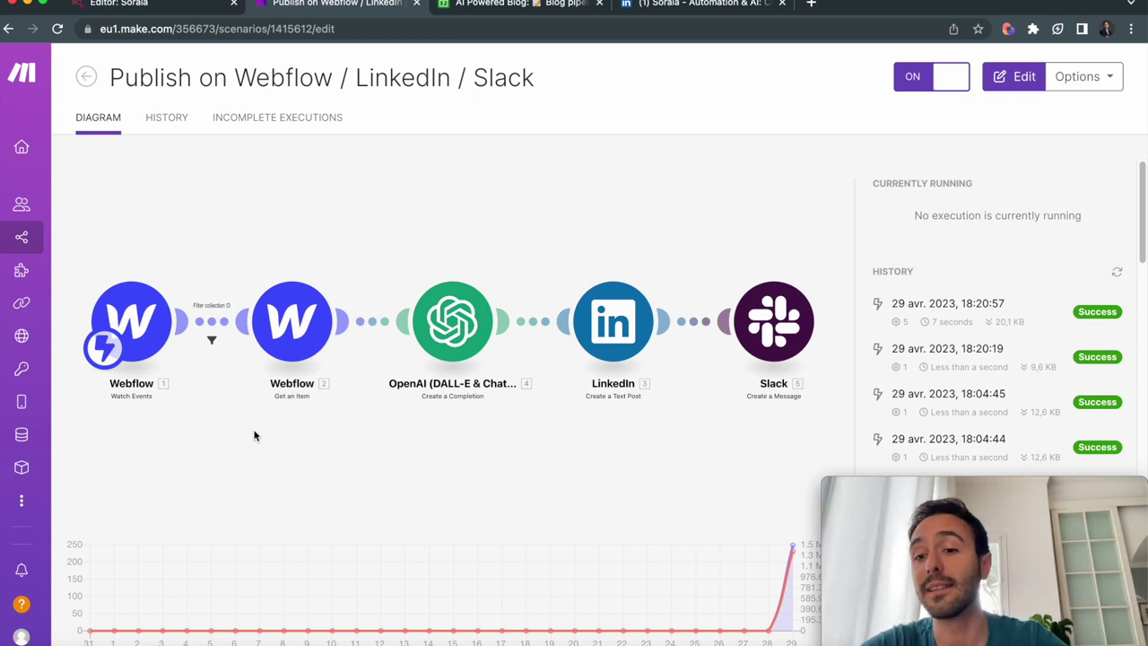
pyautogui.click(443, 342)
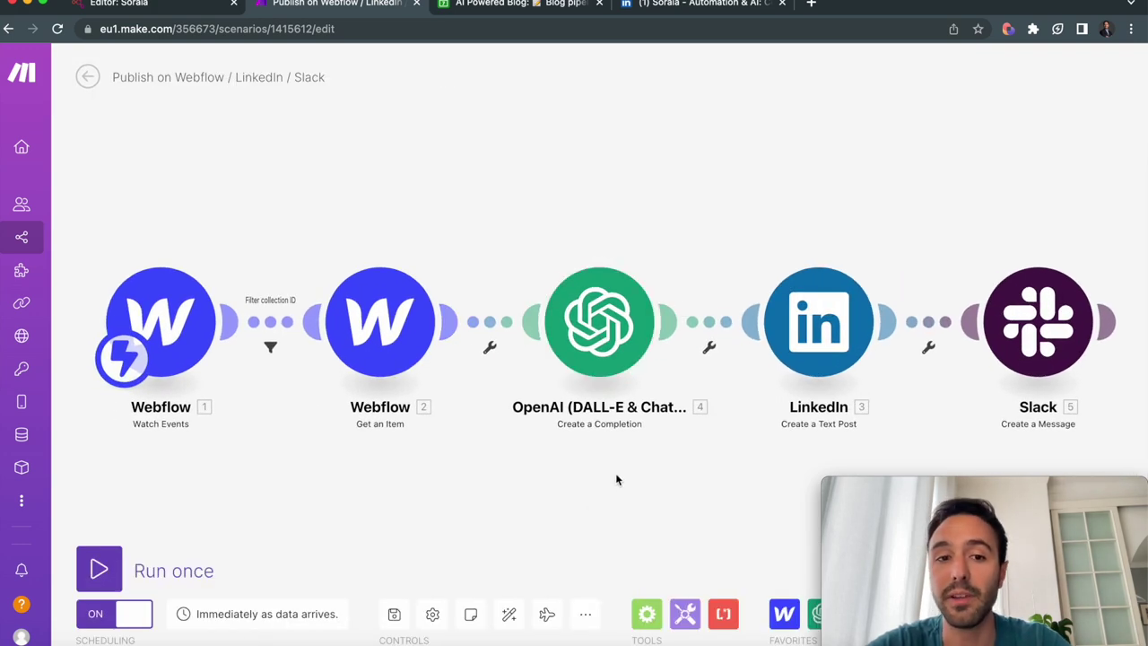
pyautogui.moveTo(572, 495); pyautogui.dragTo(394, 452)
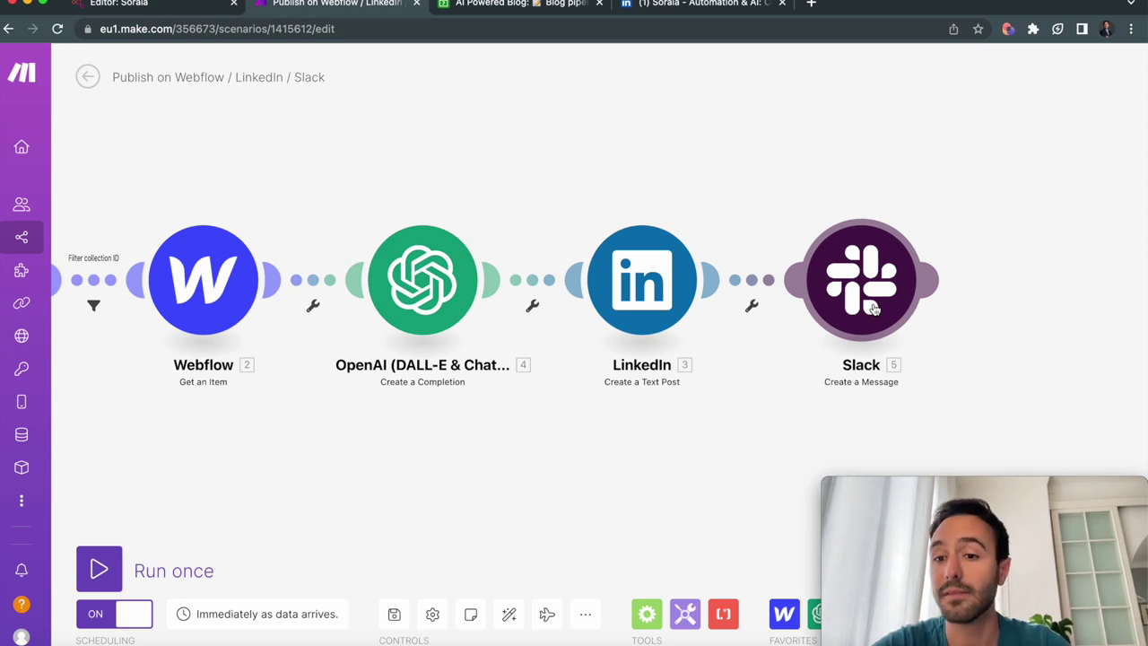
pyautogui.click(87, 77)
pyautogui.click(1019, 310)
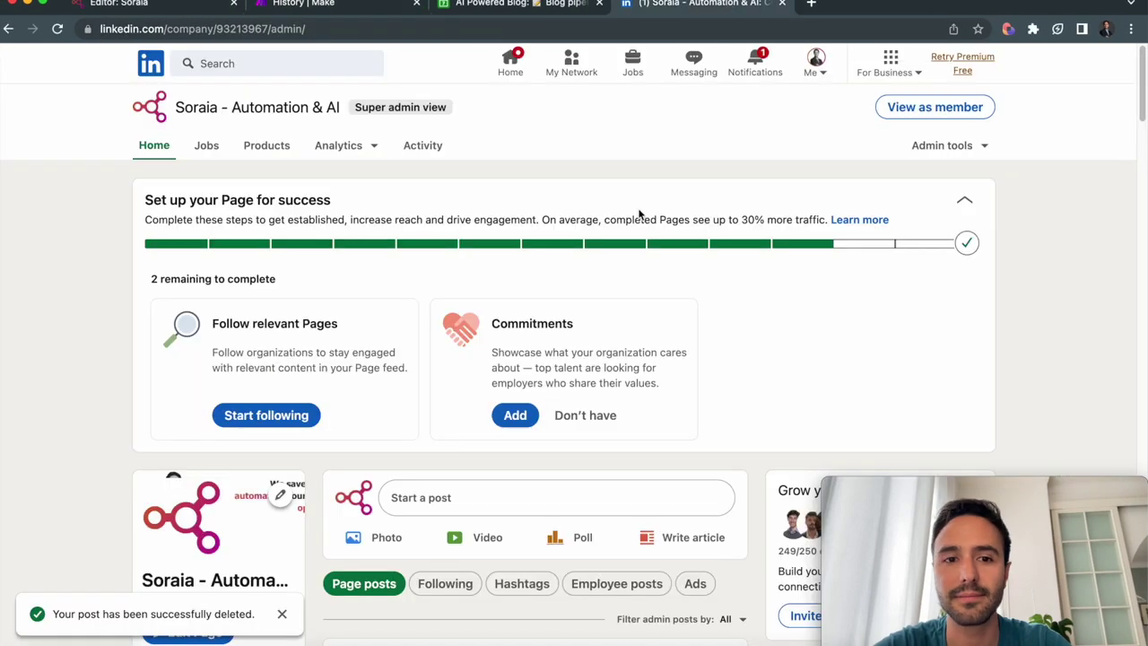
# Reload the LinkedIn company admin page and scroll down to the feed for new posts.
pyautogui.scroll(-3, 543, 431)
pyautogui.click(574, 29)
pyautogui.press('Return')
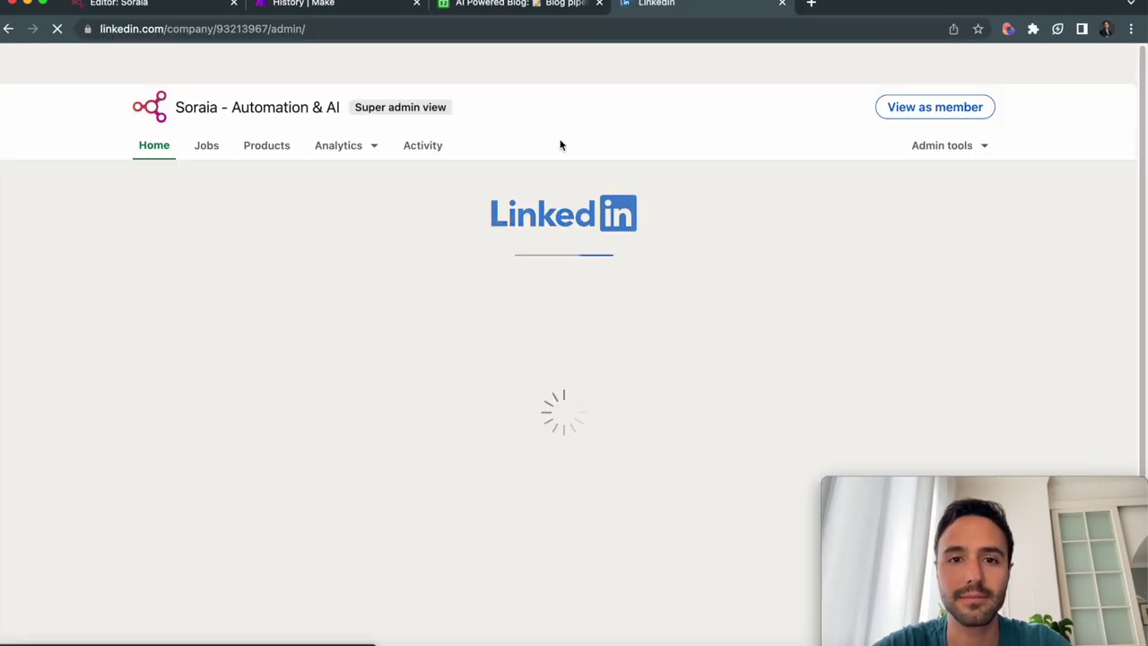
pyautogui.scroll(-10, 561, 226)
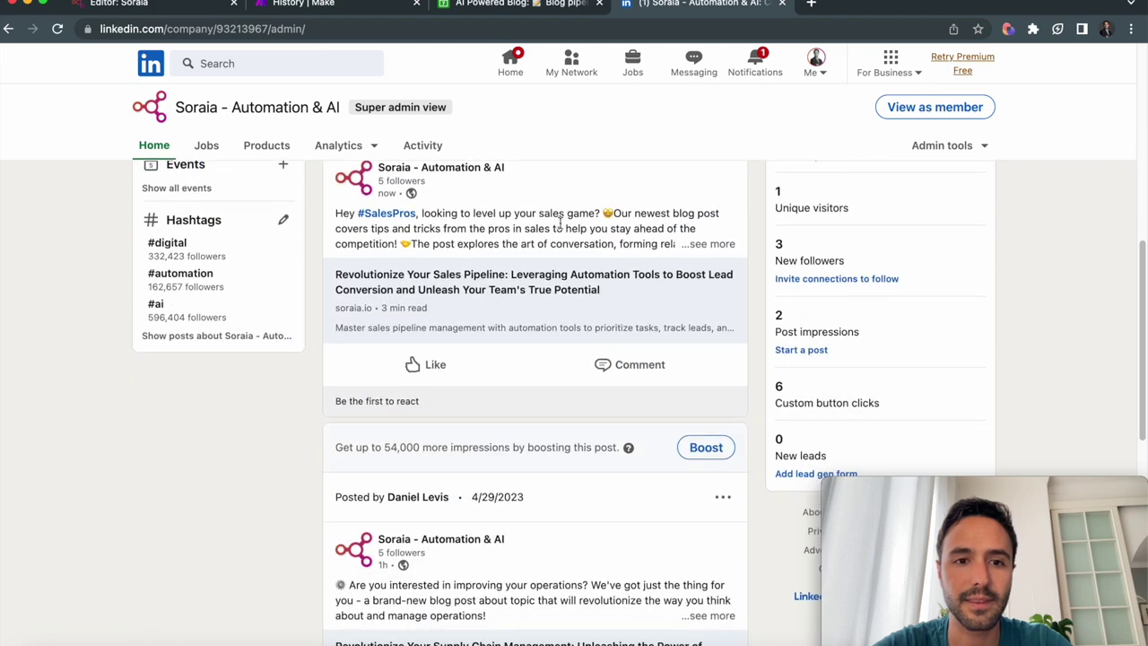
# Expand the new sales pipeline post, select its full text, and open the linked Soraia blog article.
pyautogui.click(708, 243)
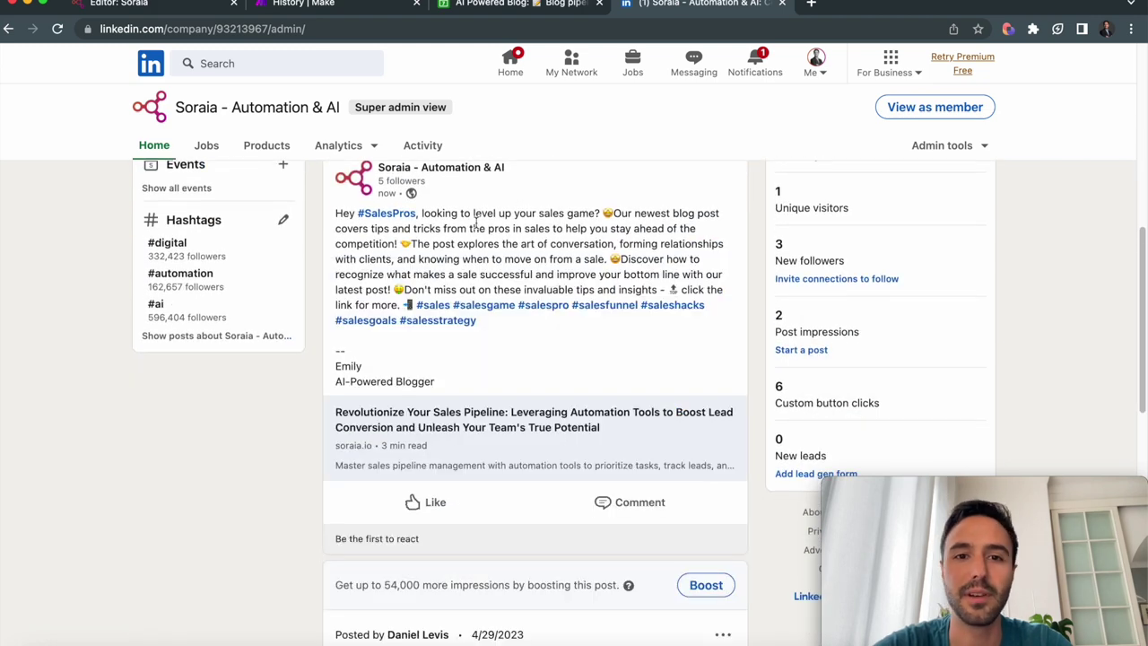
pyautogui.moveTo(472, 228); pyautogui.dragTo(633, 224)
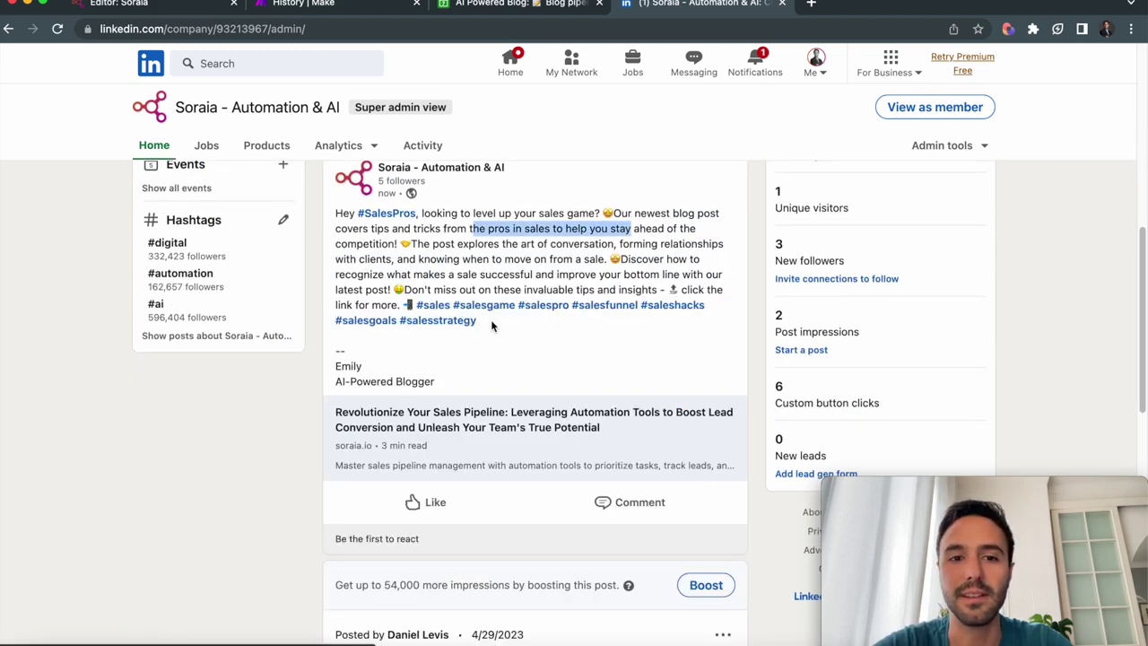
pyautogui.moveTo(478, 320); pyautogui.dragTo(321, 217)
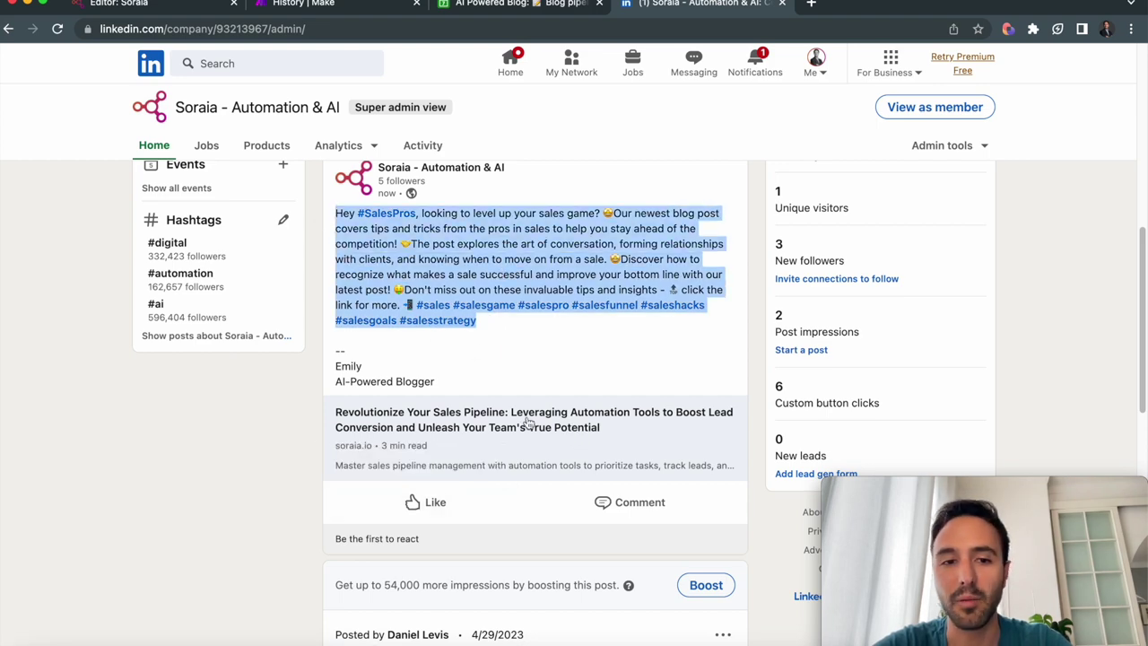
pyautogui.click(524, 423)
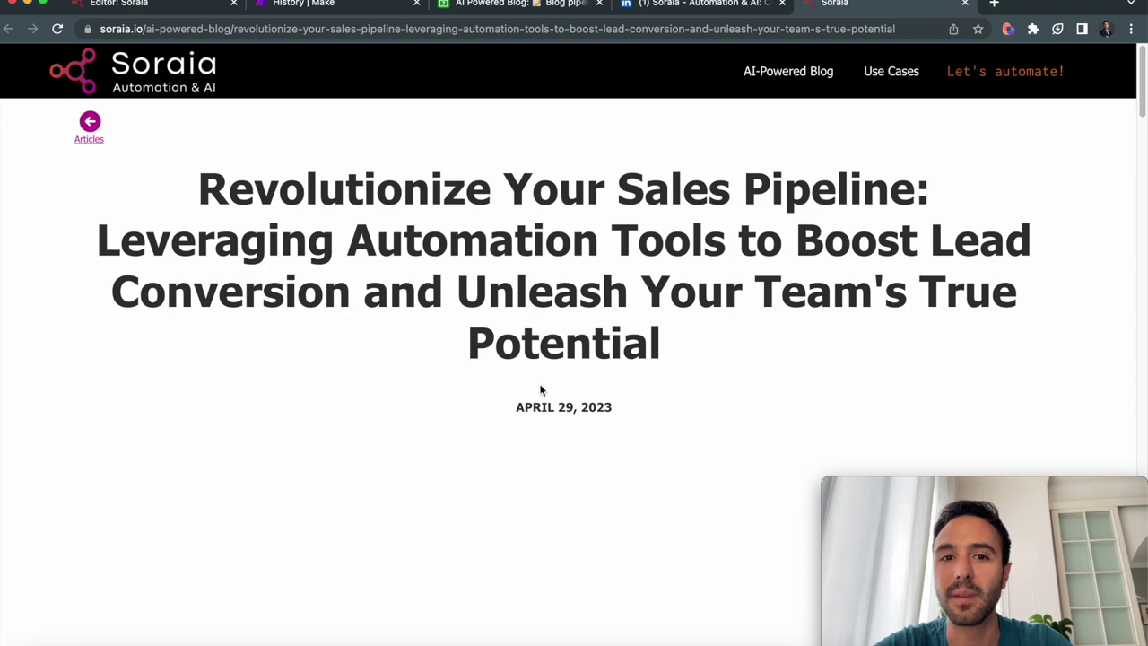
pyautogui.scroll(-5, 539, 390)
pyautogui.scroll(1, 539, 390)
pyautogui.moveTo(518, 132); pyautogui.dragTo(686, 132)
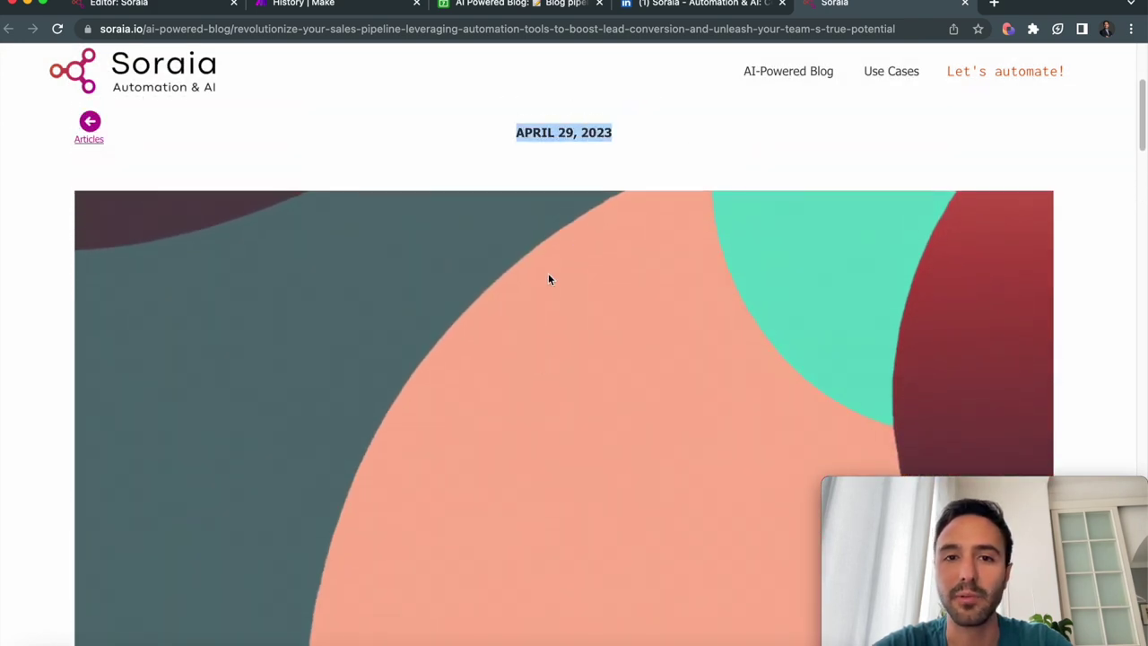
pyautogui.scroll(-20, 548, 278)
pyautogui.scroll(-5, 549, 279)
pyautogui.scroll(-14, 402, 395)
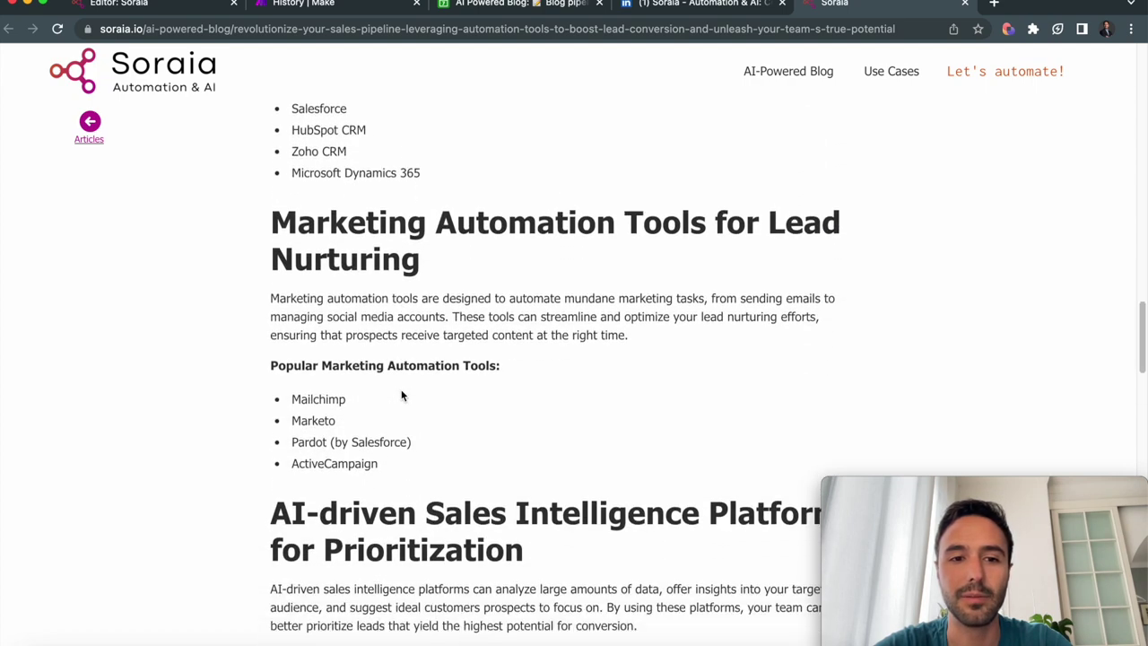
pyautogui.scroll(-15, 401, 395)
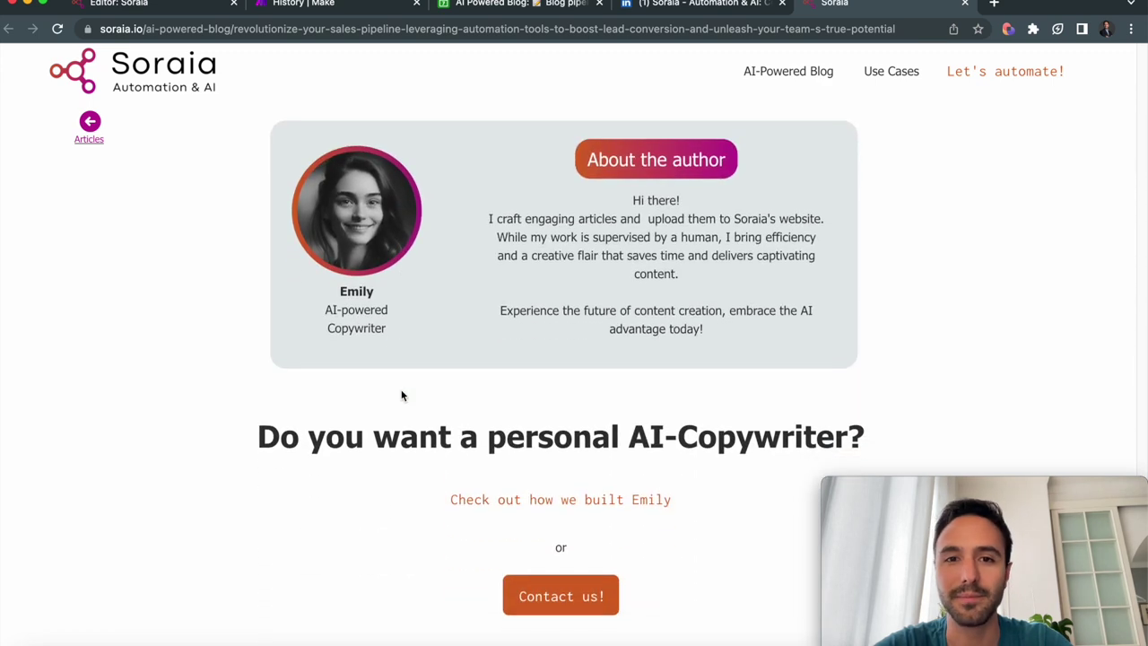
pyautogui.scroll(-1, 401, 394)
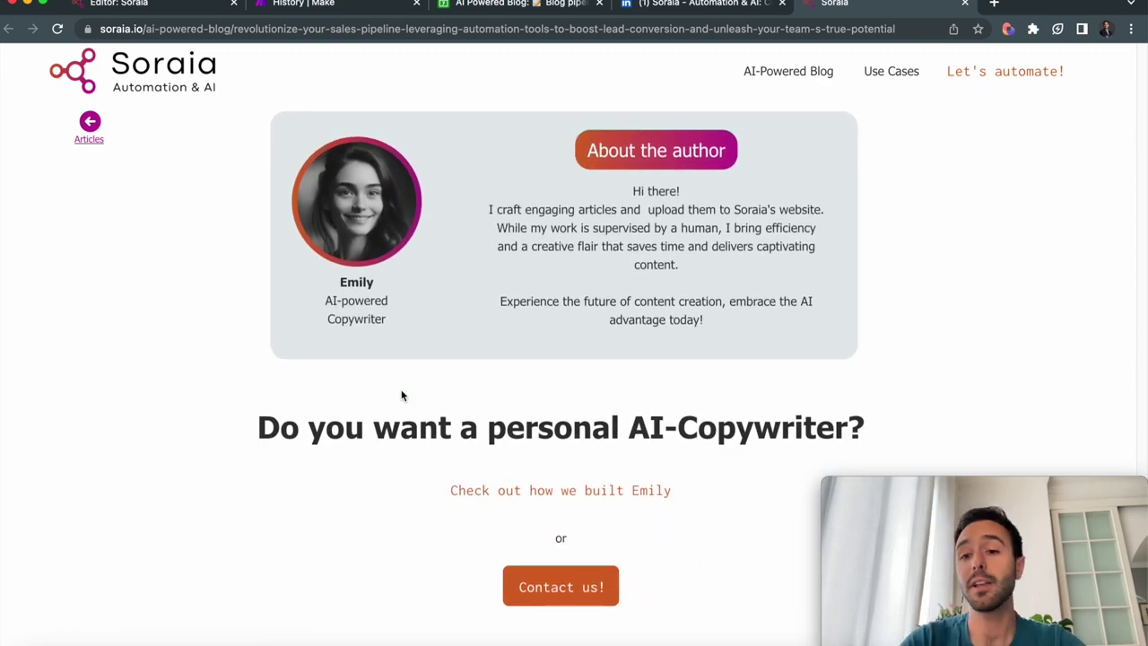